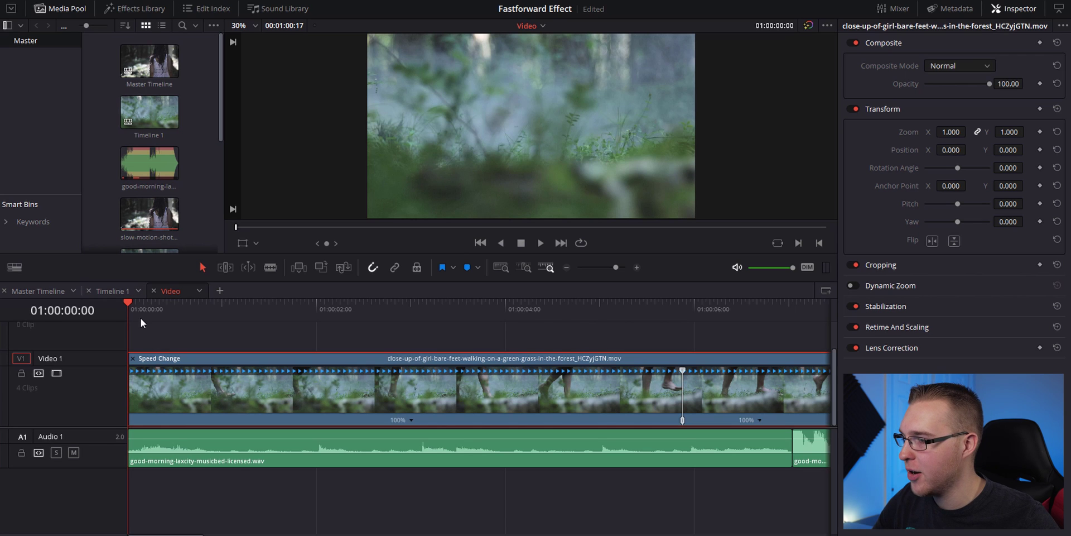
key(space)
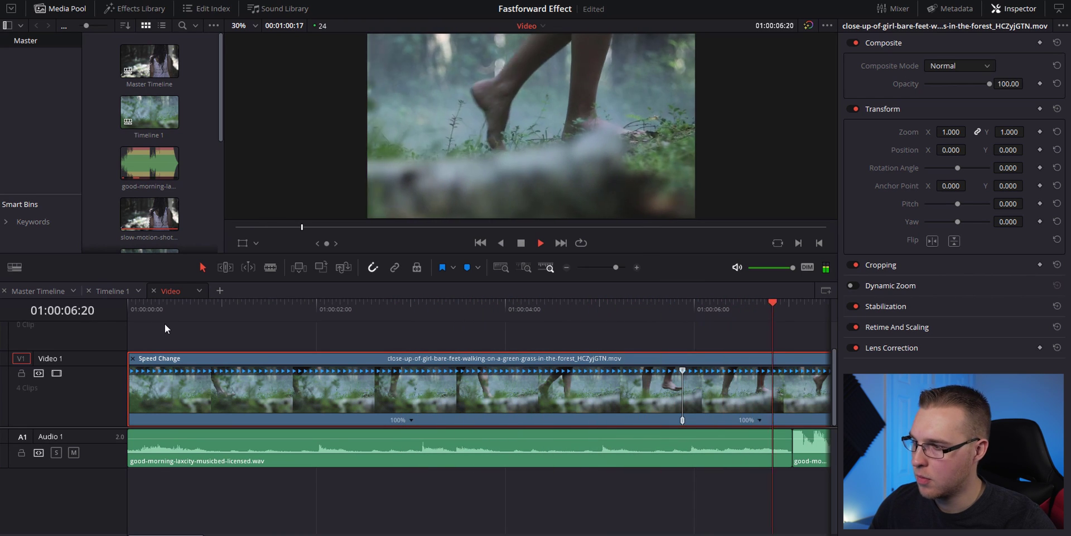
key(space)
key(Home)
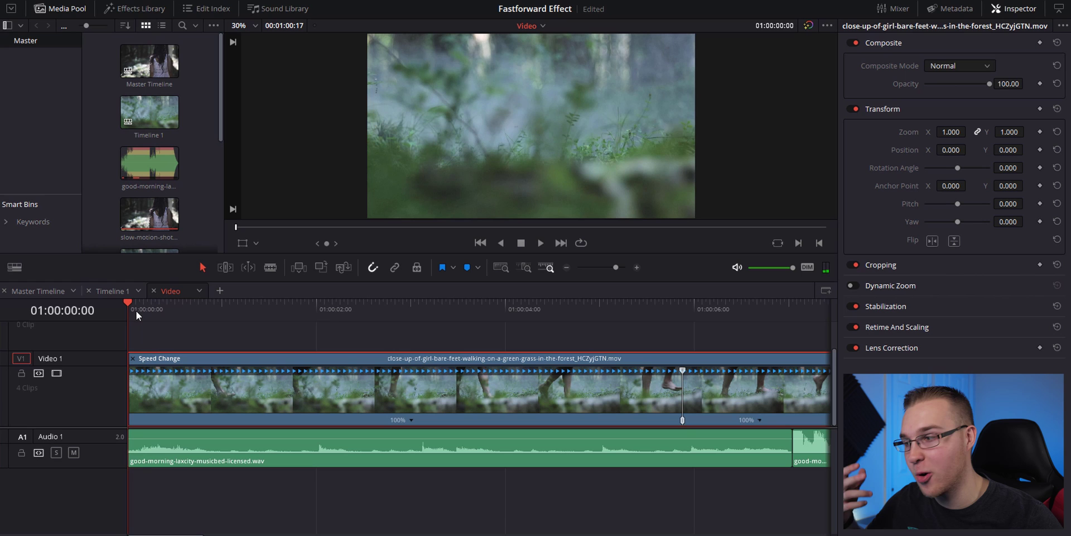
click(155, 305)
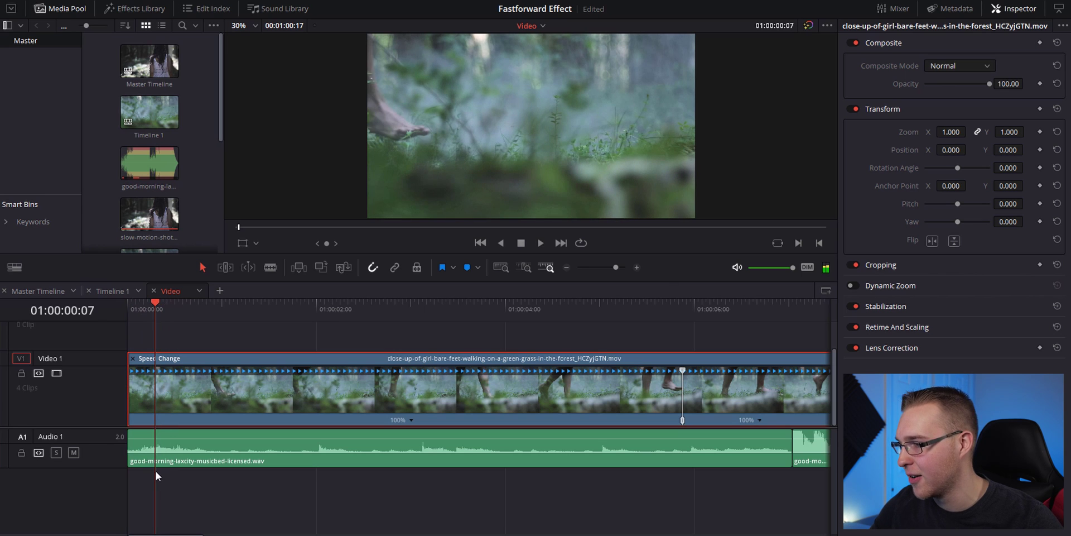
click(128, 308)
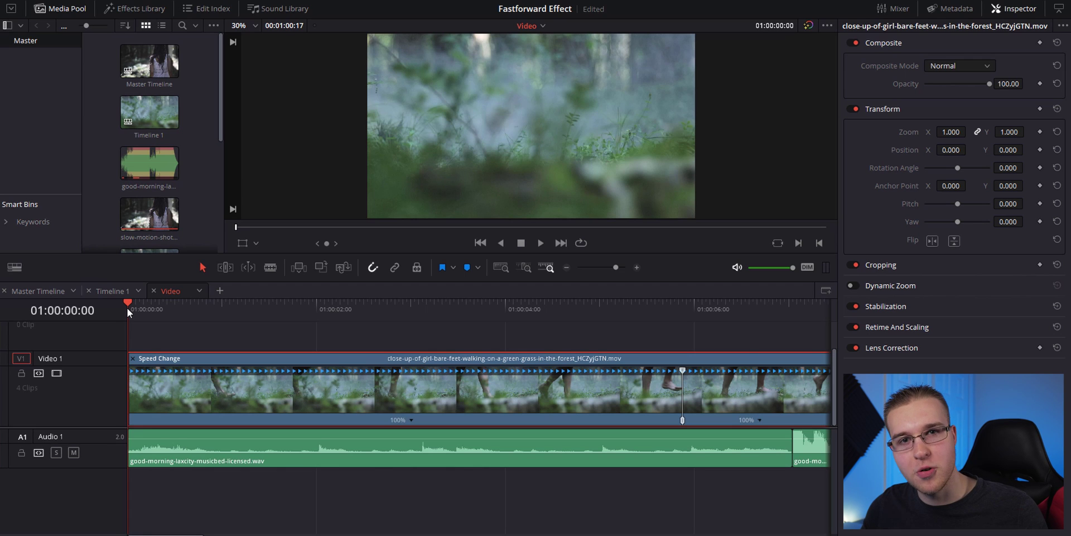
key(space)
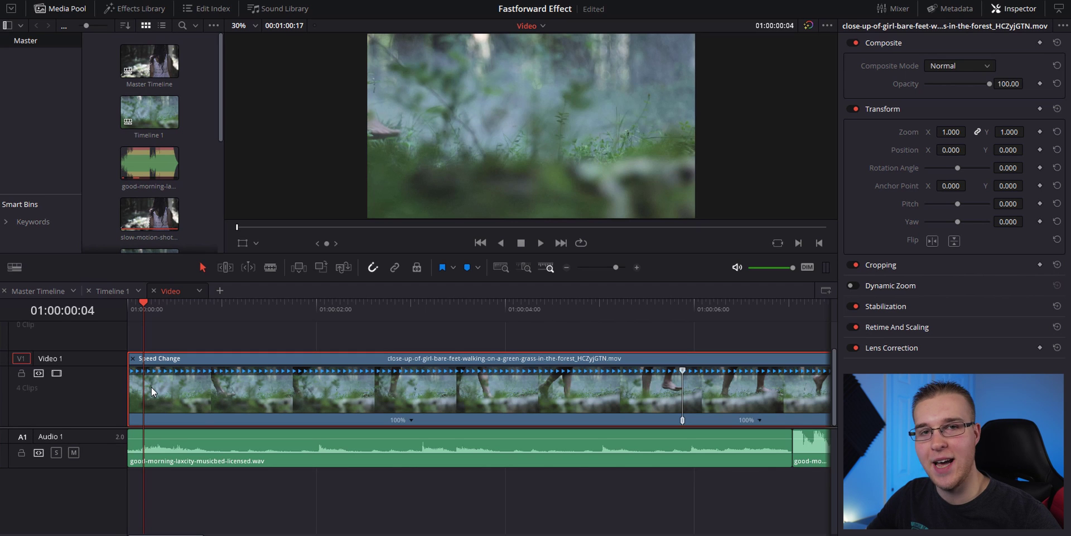
- Add speed points at the playhead and near four seconds, dragging the first section to 594%
click(413, 418)
click(425, 434)
key(ctrl+equal)
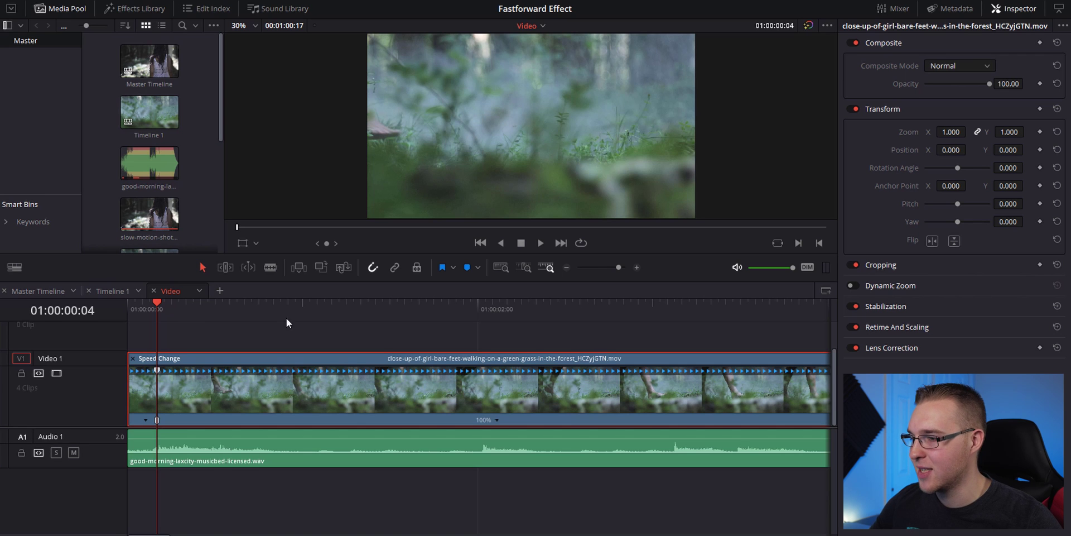
key(ctrl+minus)
drag(146, 327, 551, 391)
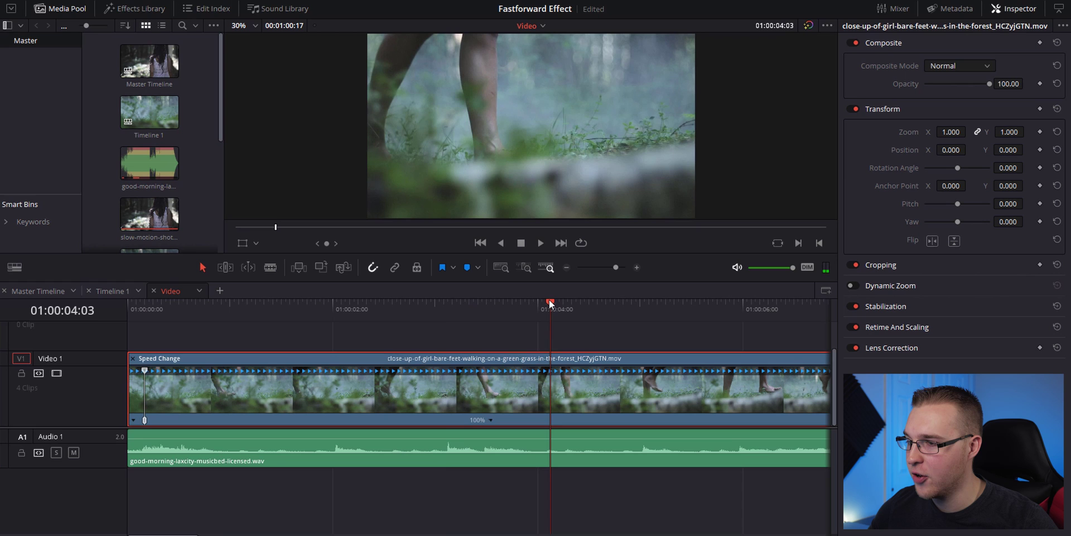
click(491, 420)
click(508, 437)
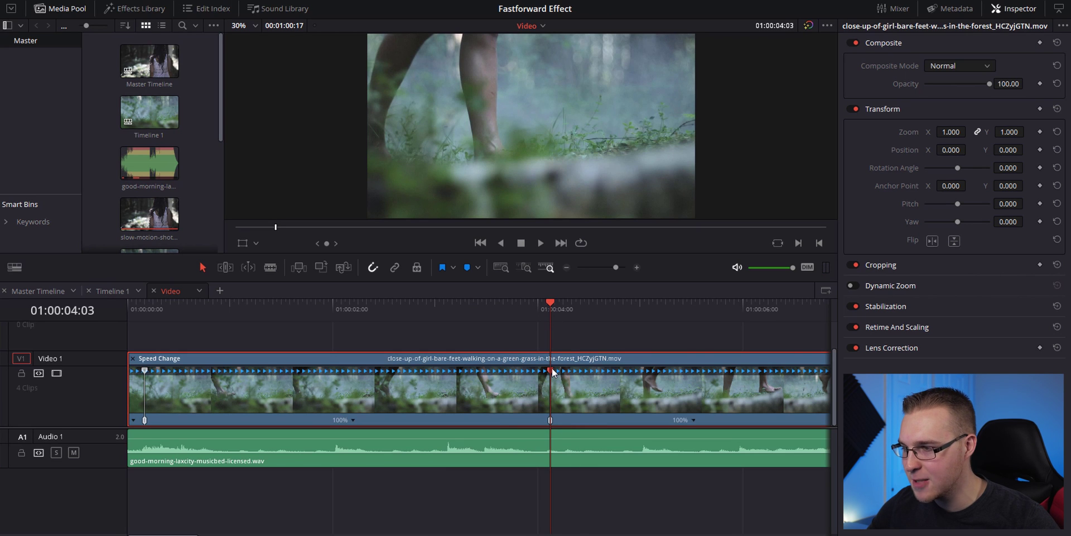
drag(551, 370, 213, 371)
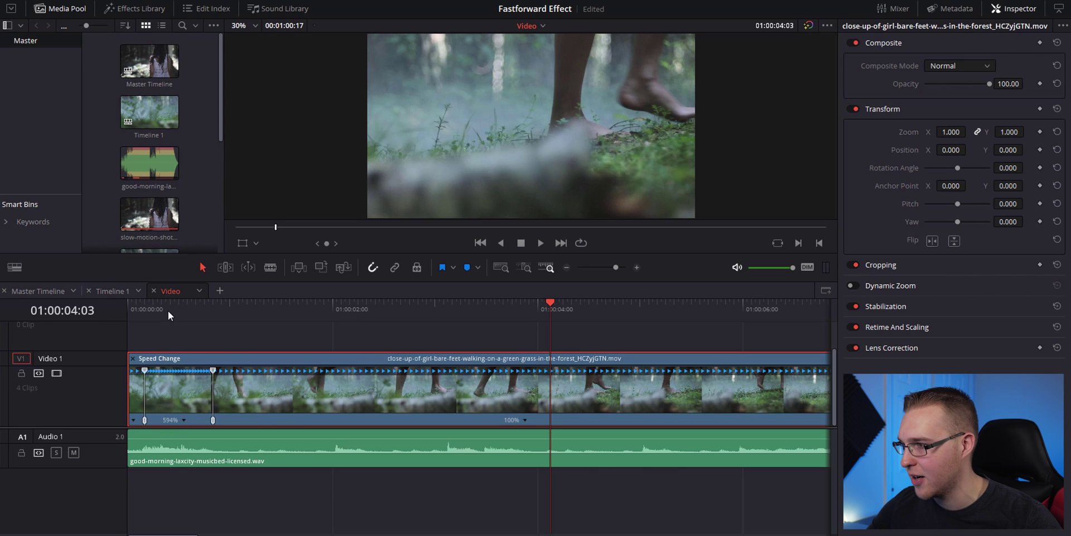
drag(169, 310, 96, 320)
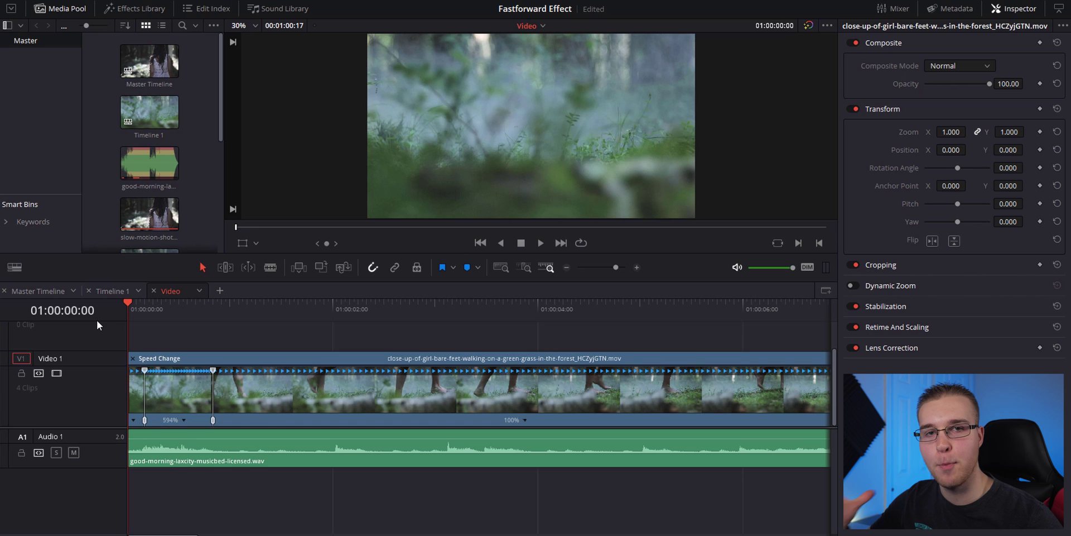
- Preview the speed-up and add a speed point at the two-second mark
key(space)
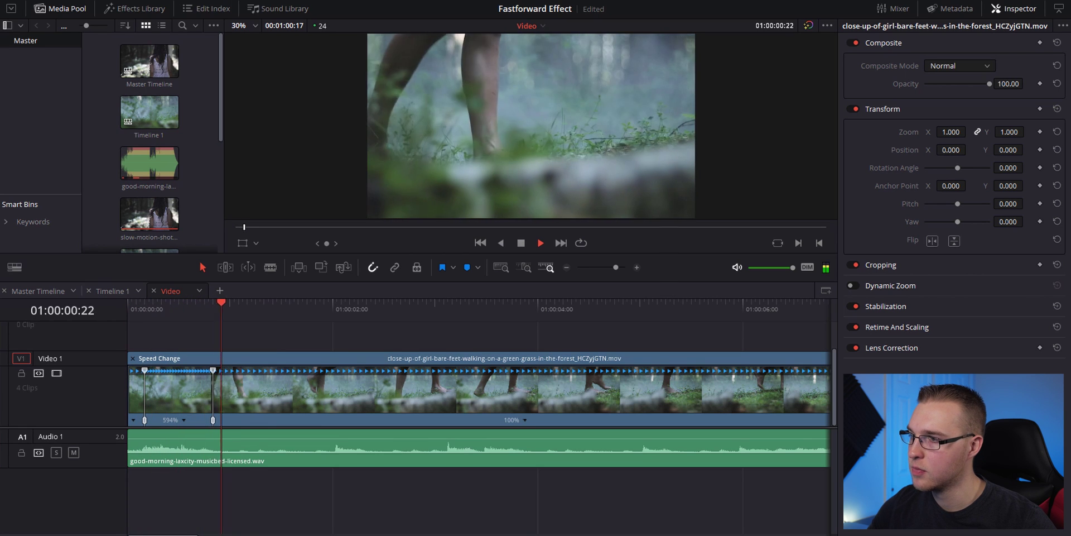
drag(336, 312, 332, 313)
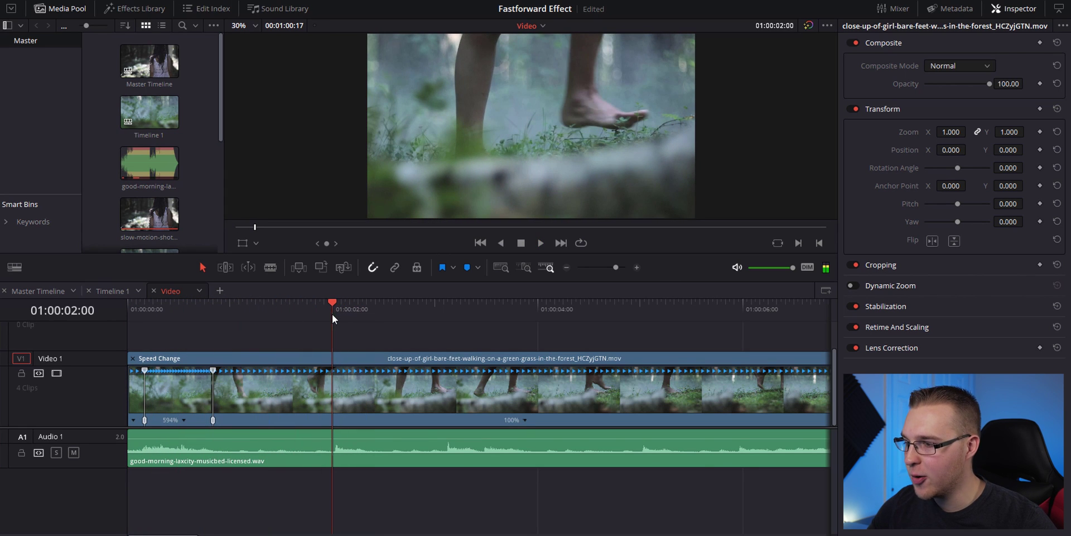
click(526, 418)
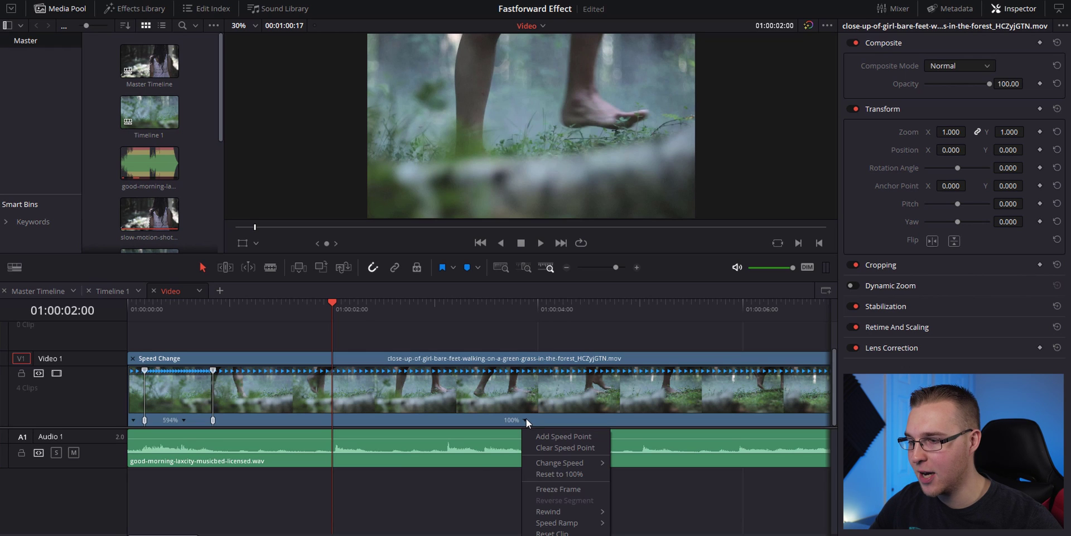
click(536, 437)
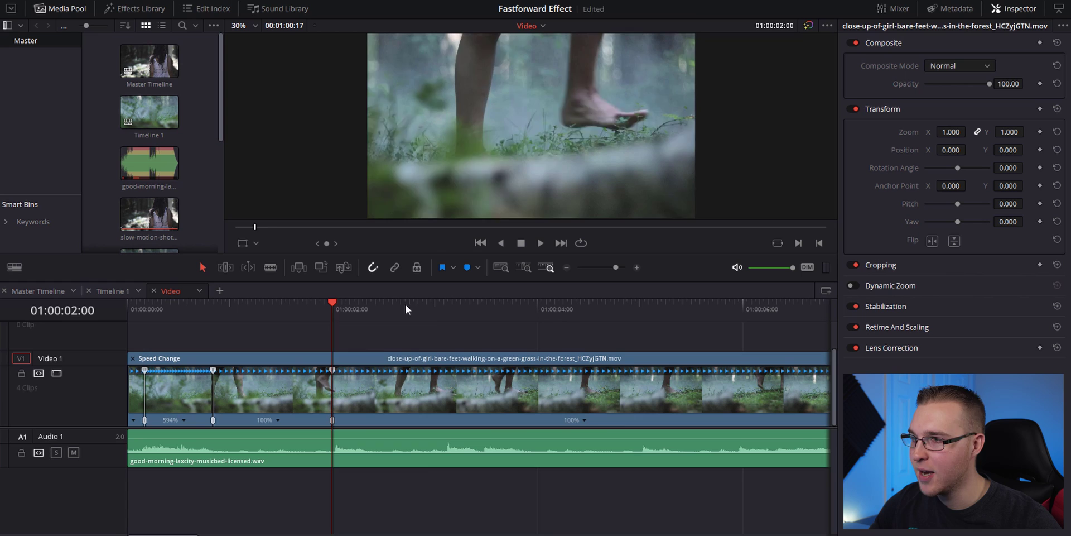
- Add a speed point near 01:00:04:06 and drag it left so that section runs at 771%
click(576, 306)
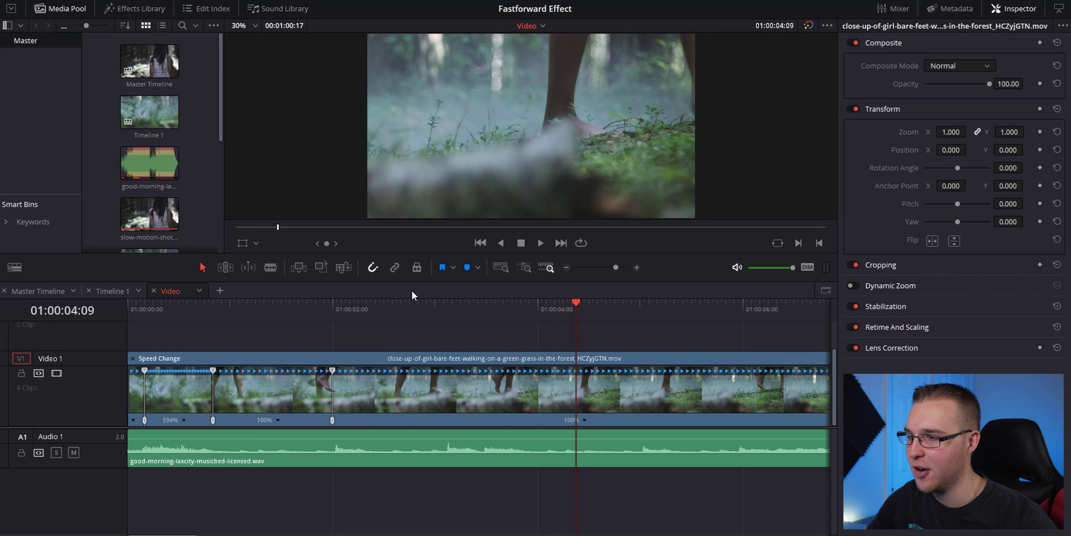
click(339, 305)
key(space)
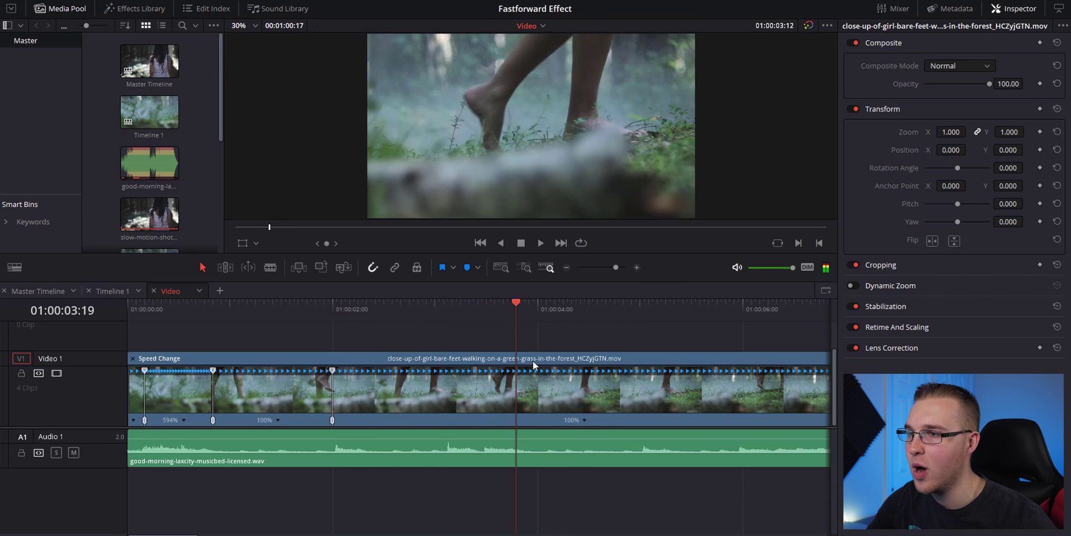
key(space)
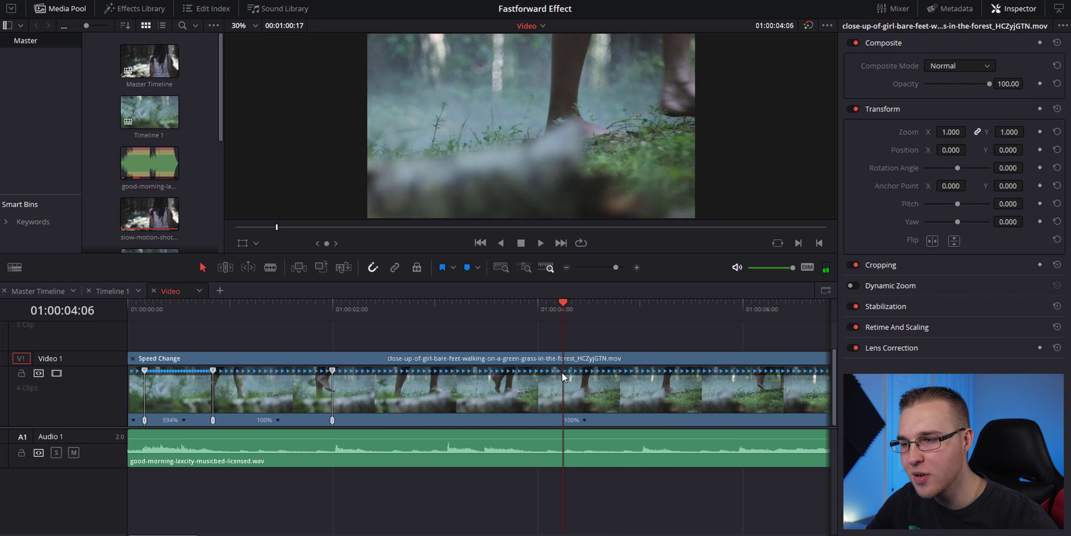
click(585, 420)
click(593, 433)
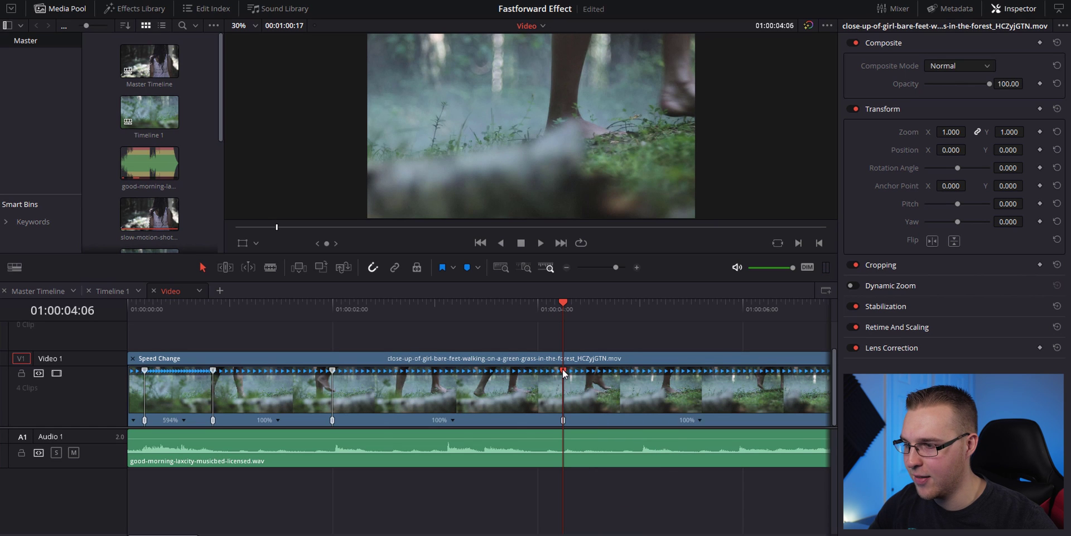
drag(562, 370, 361, 387)
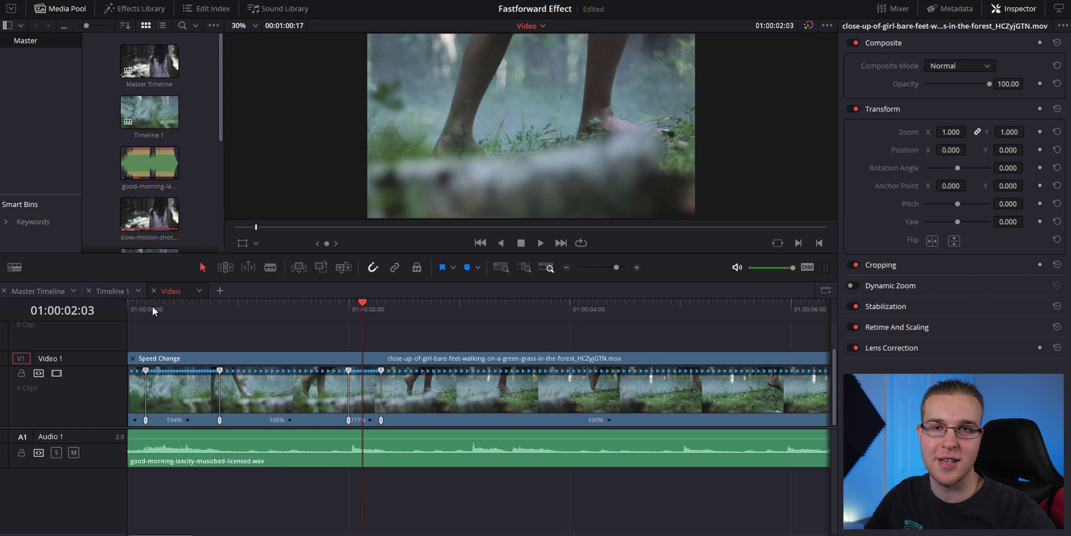
key(Home)
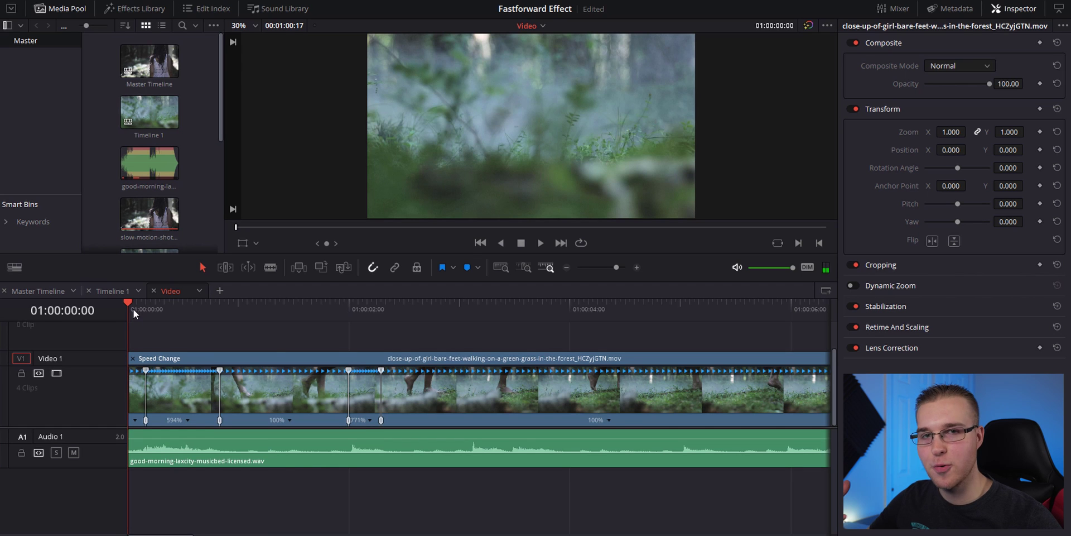
key(space)
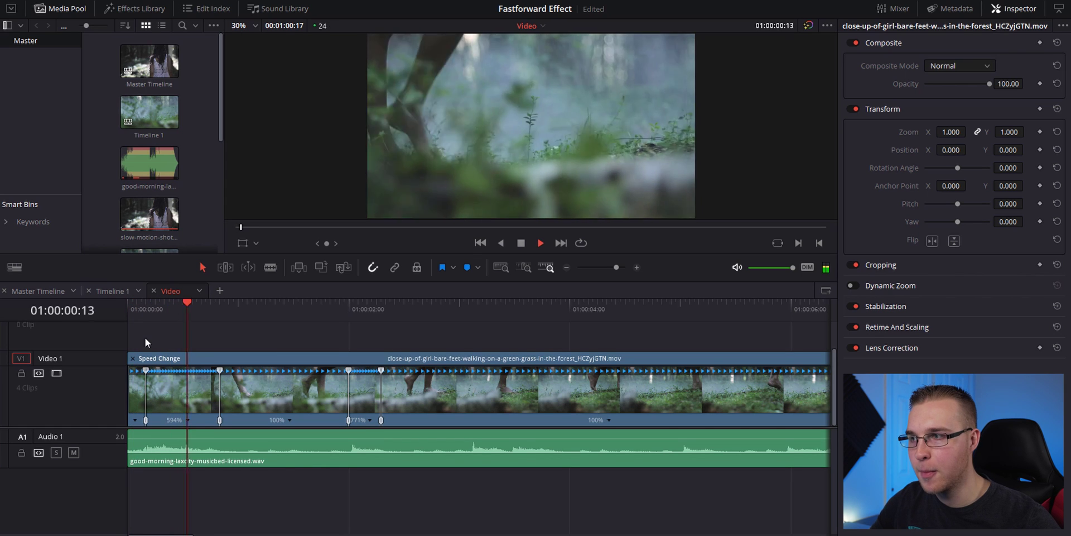
key(space)
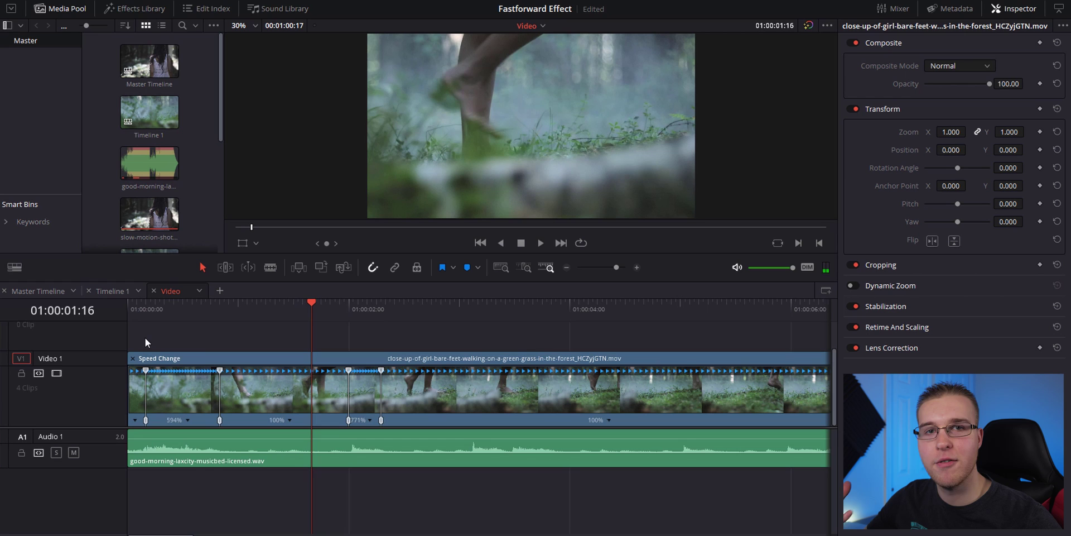
click(335, 311)
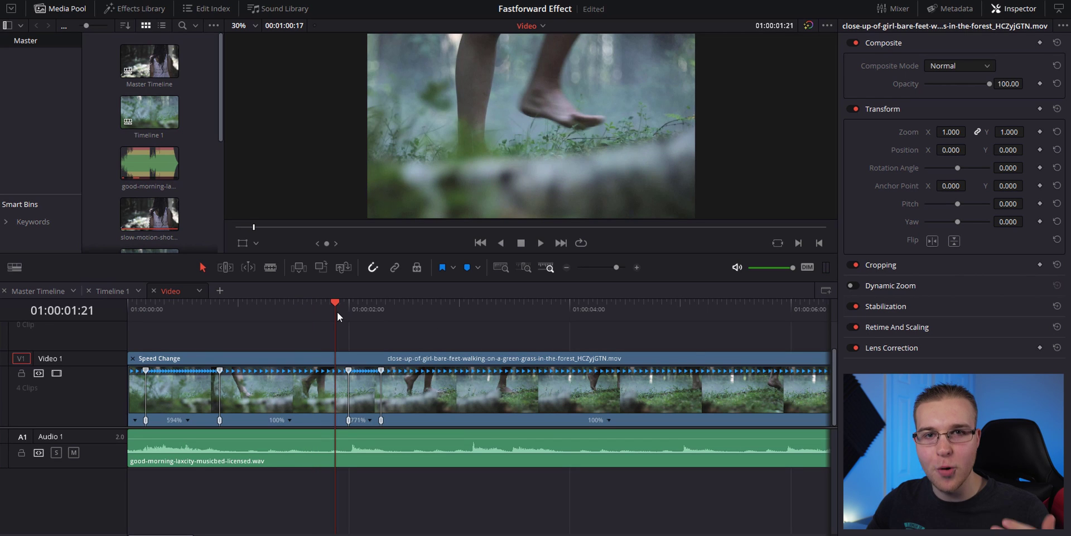
key(space)
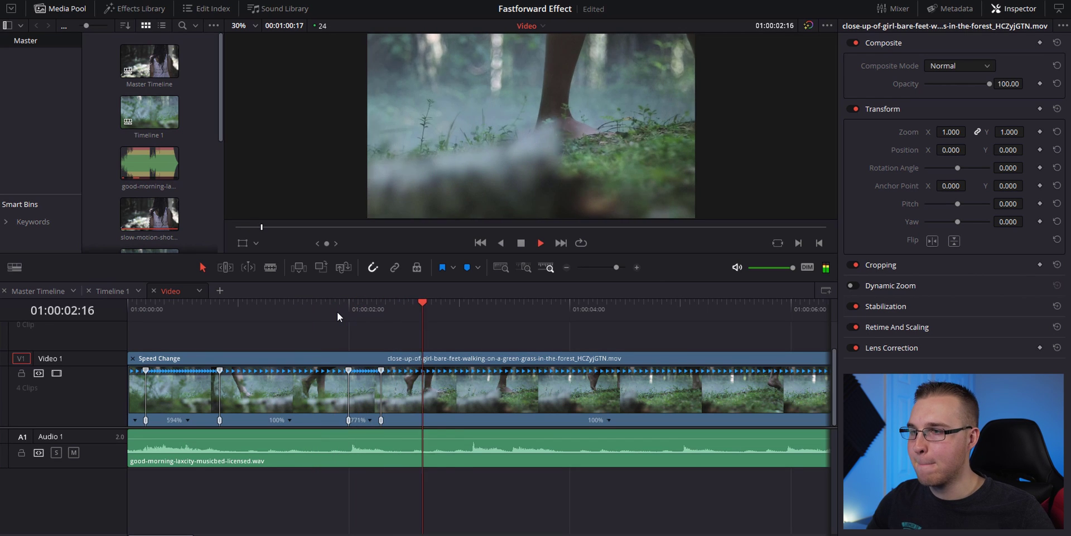
click(458, 305)
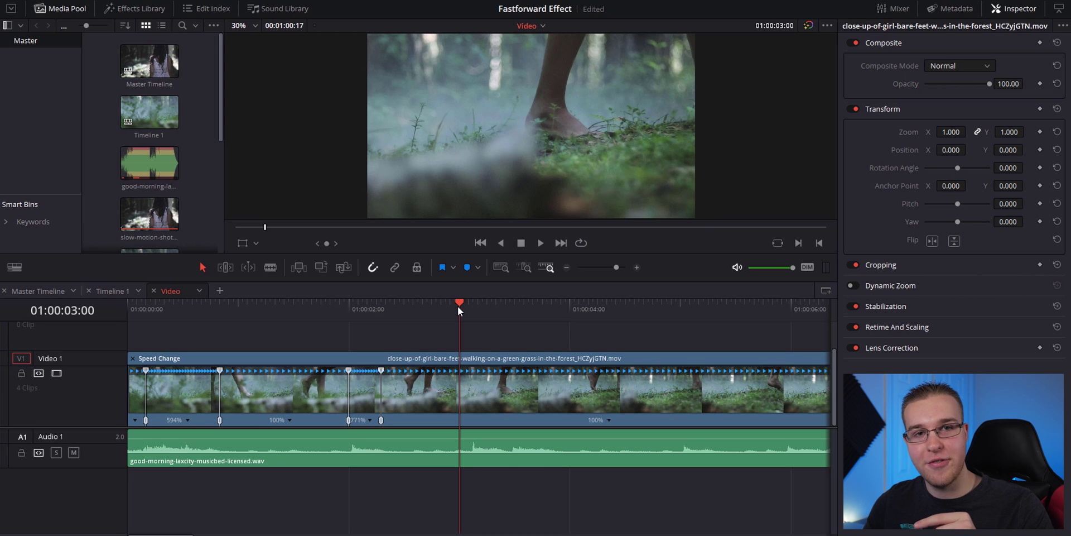
drag(457, 306, 440, 306)
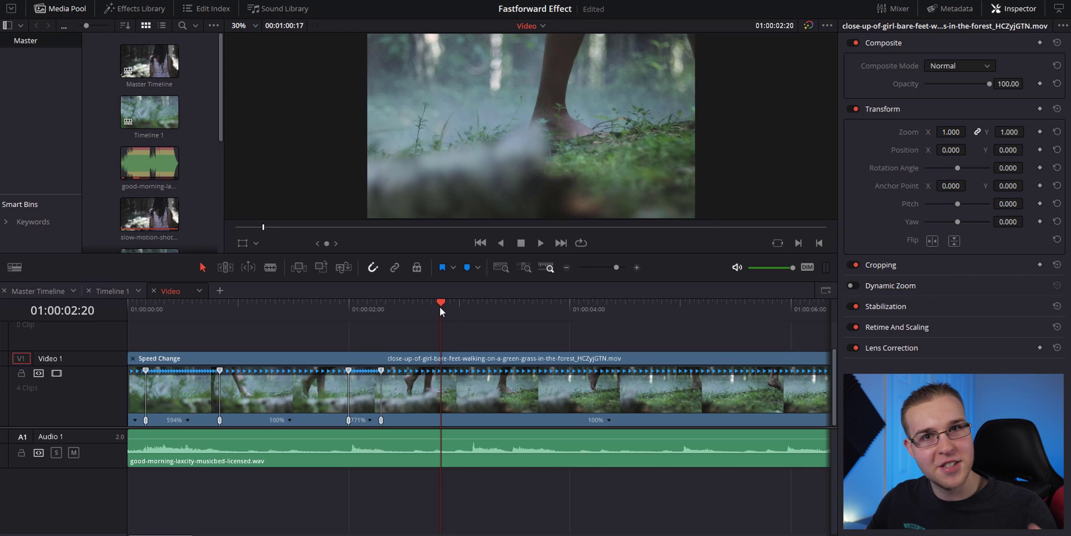
key(space)
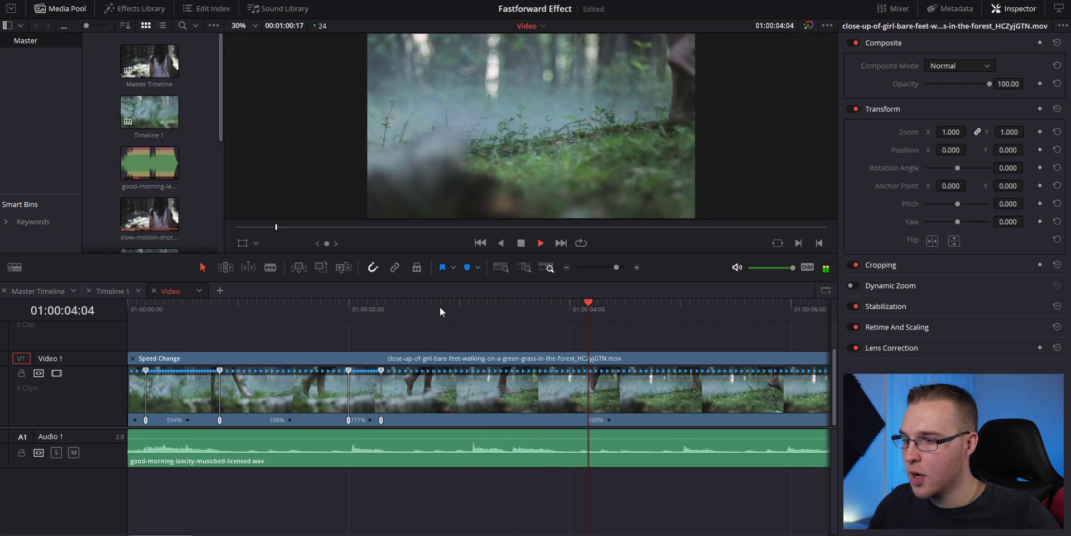
- Stop playback and add a speed point at 01:00:03:03 on the forest clip
key(space)
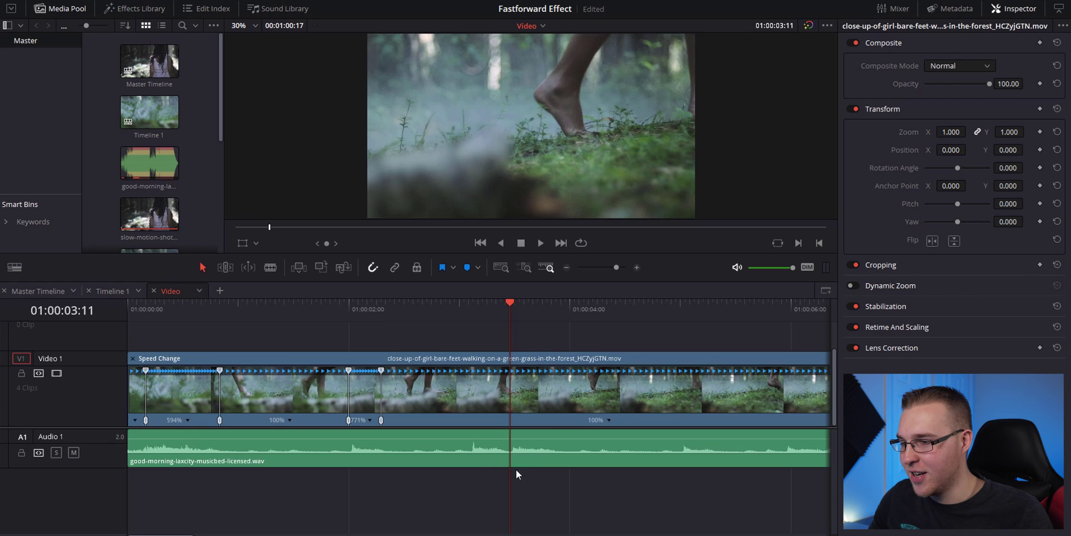
scroll(520, 468, up, 2)
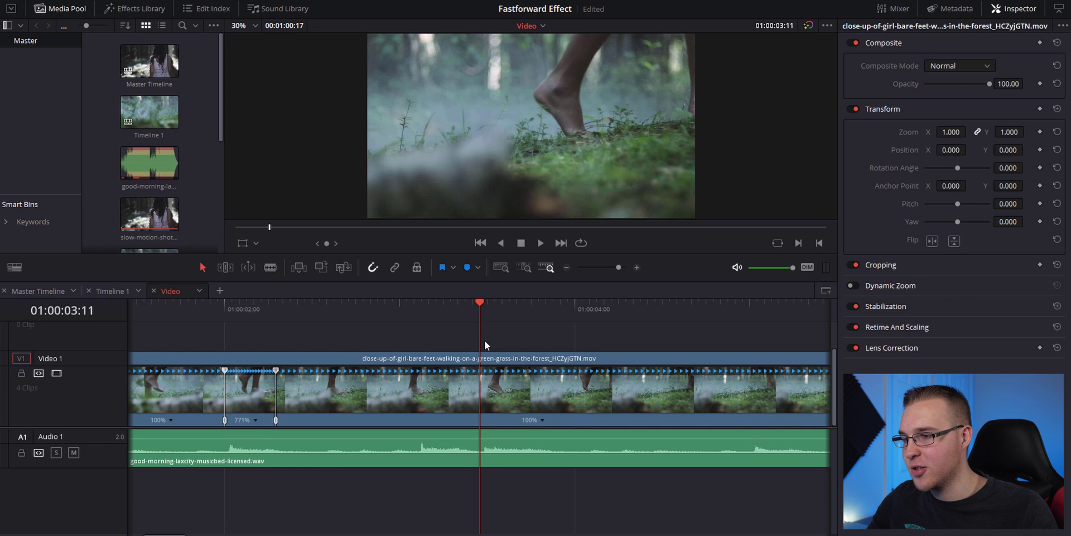
click(421, 302)
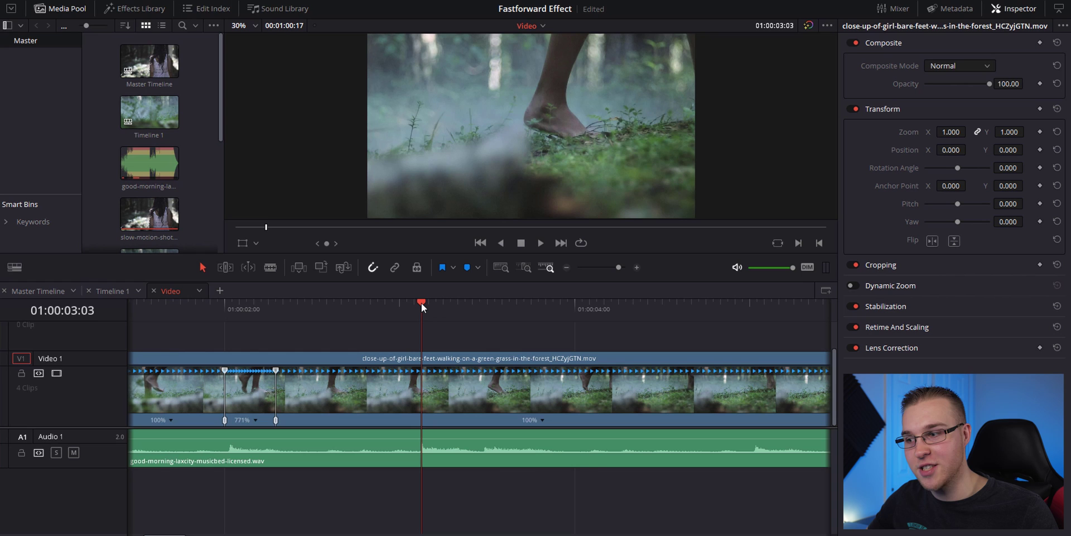
click(543, 419)
click(559, 433)
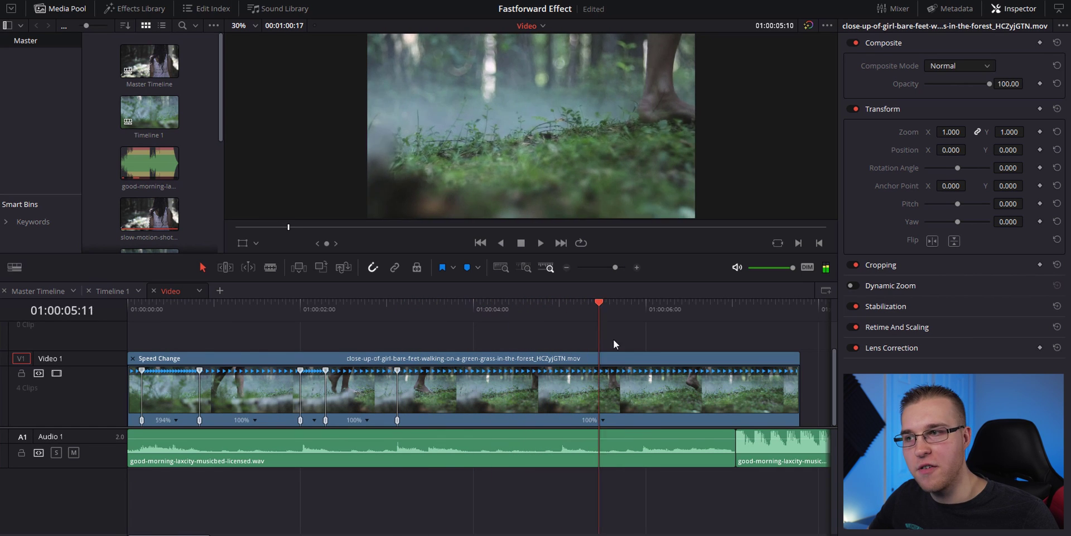
- Add another speed point and drag it left to create a short fast section
key(space)
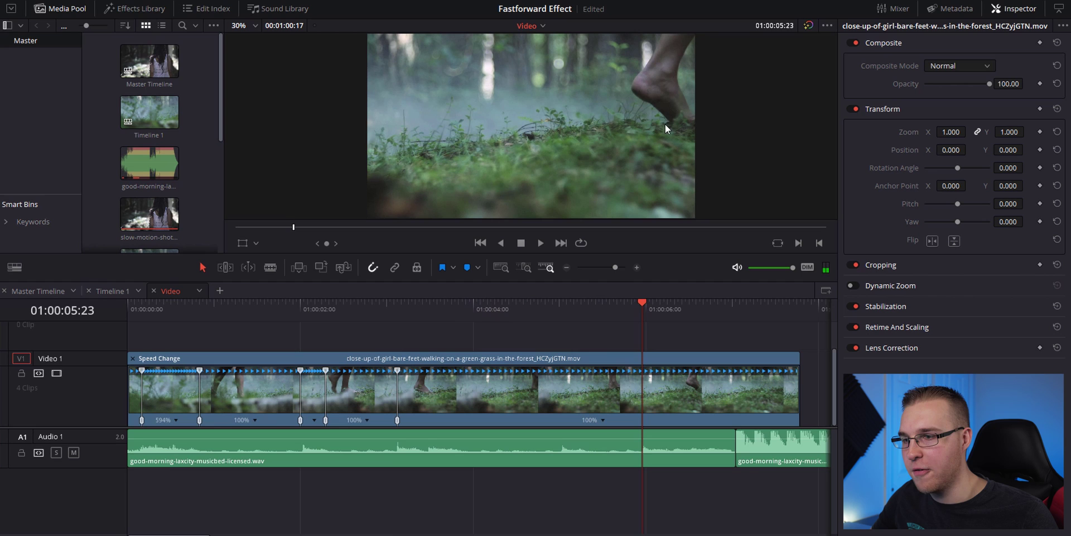
click(604, 420)
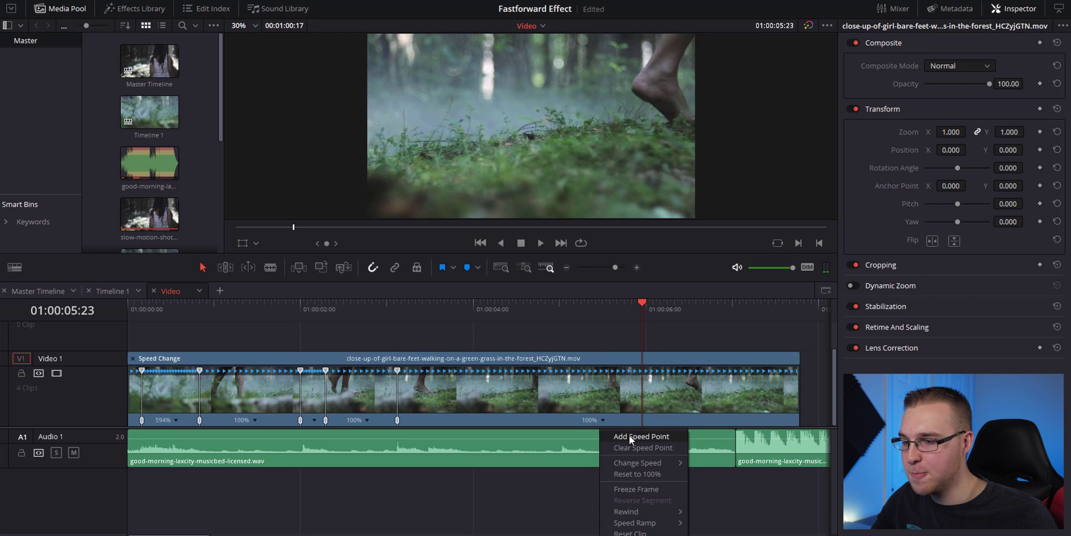
click(636, 437)
drag(685, 374, 440, 377)
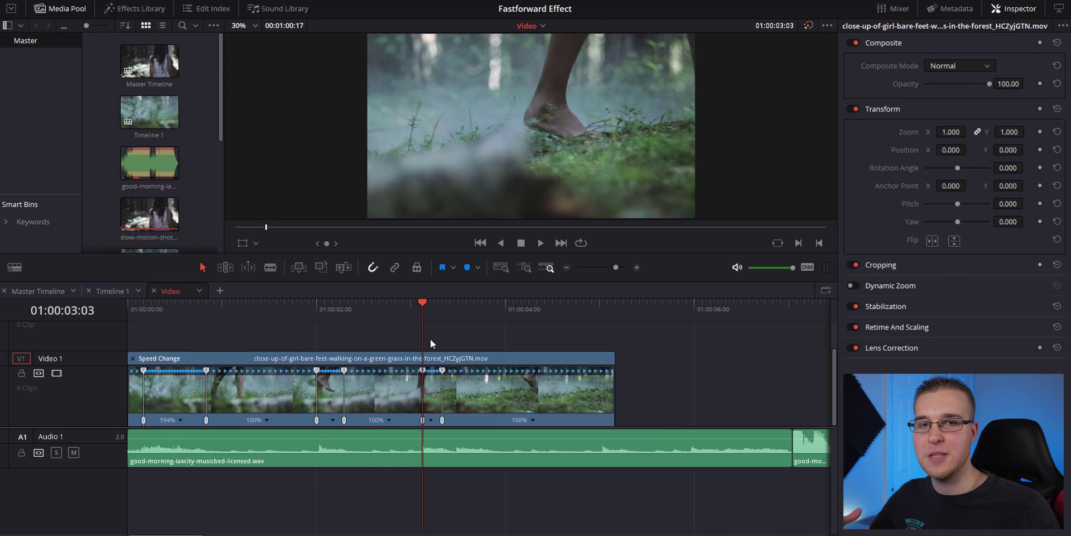
key(space)
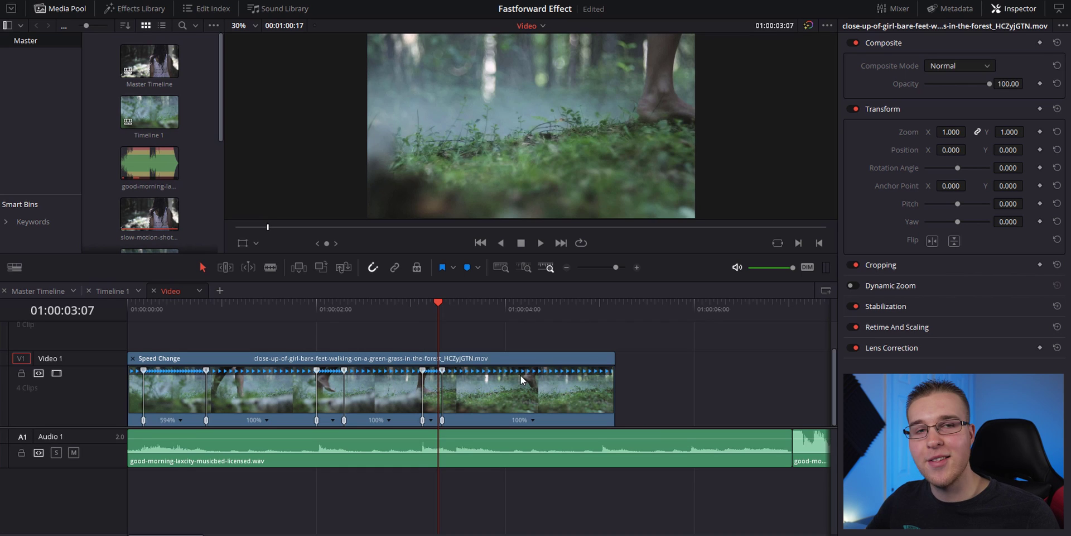
- Split the forest clip at the playhead, delete its tail, and slide the woman clip up against it
key(ctrl+b)
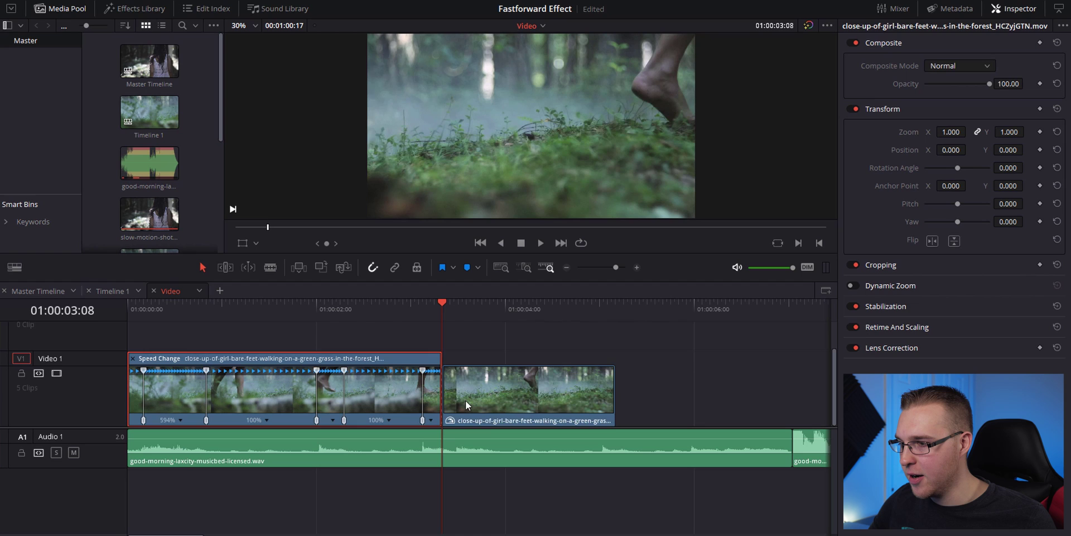
click(465, 400)
key(Delete)
click(424, 312)
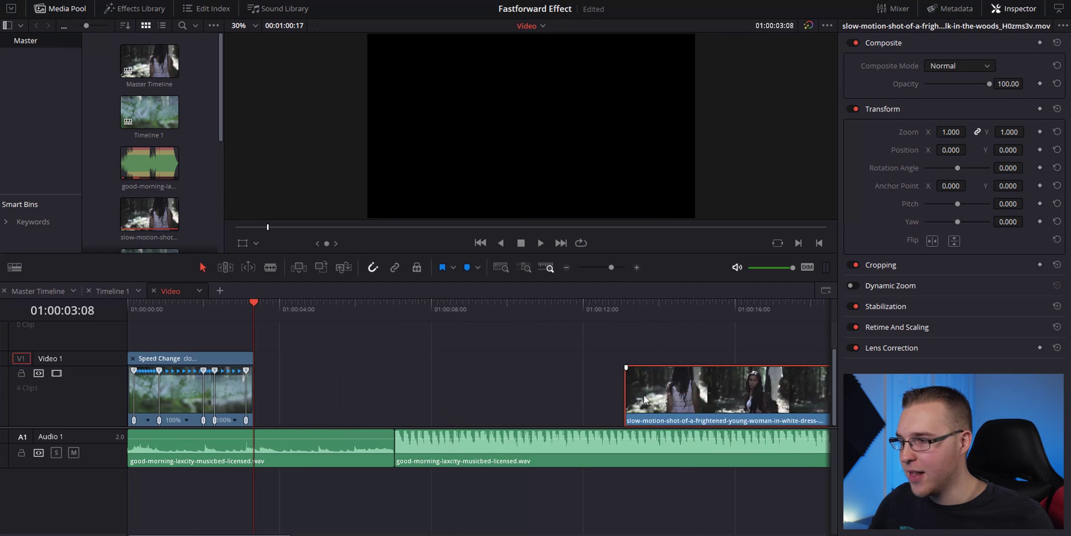
drag(662, 408, 308, 404)
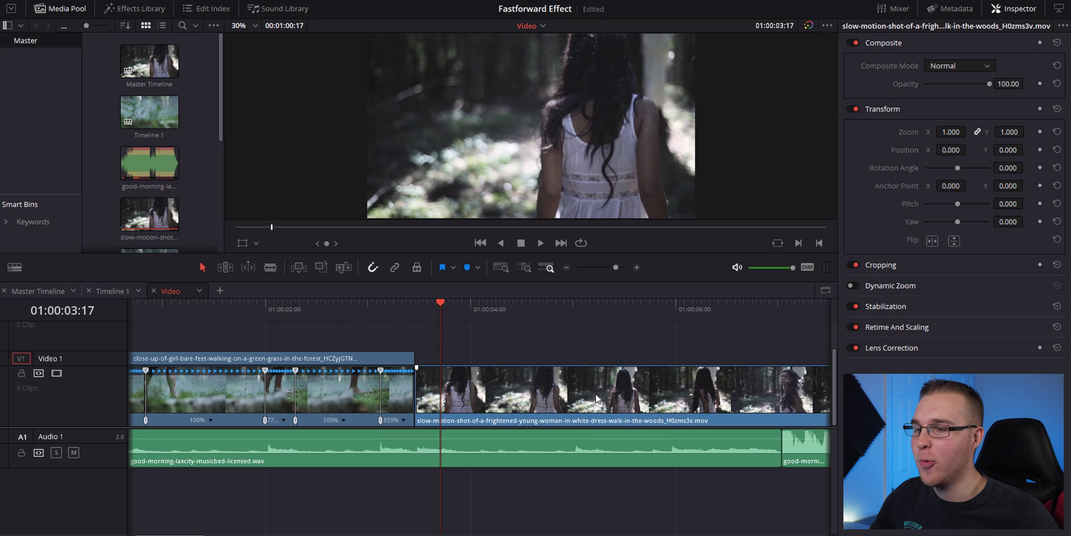
- Enable Retime Controls on the woman clip, add a speed point at 01:00:05:04, and speed its opening to 113%
right_click(597, 398)
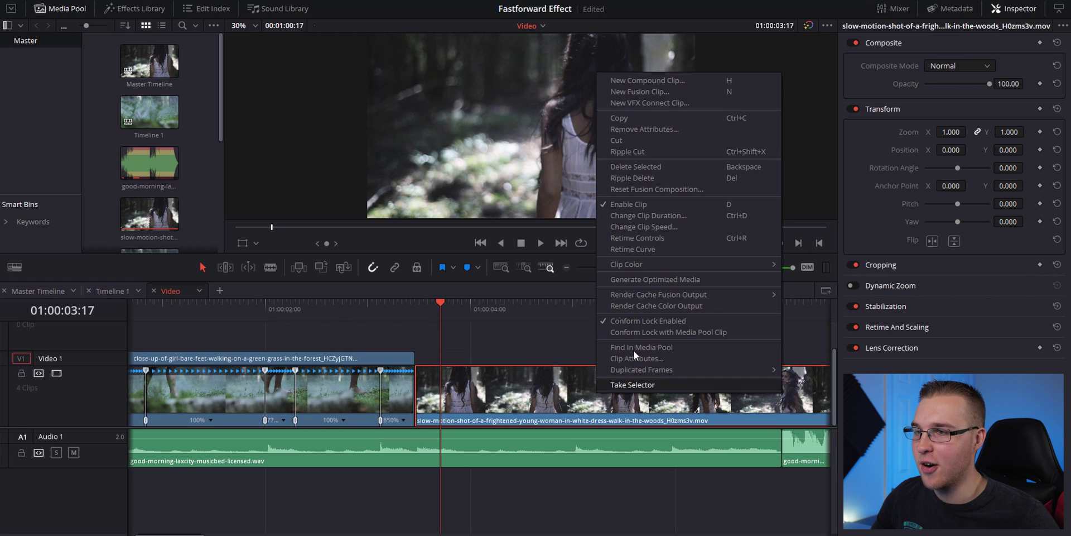
click(658, 238)
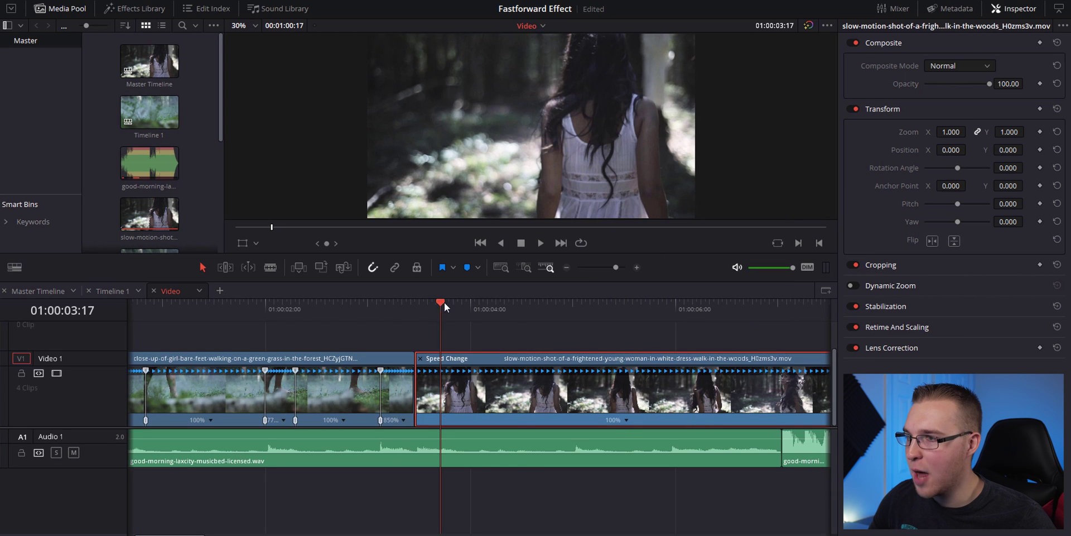
drag(444, 302, 565, 334)
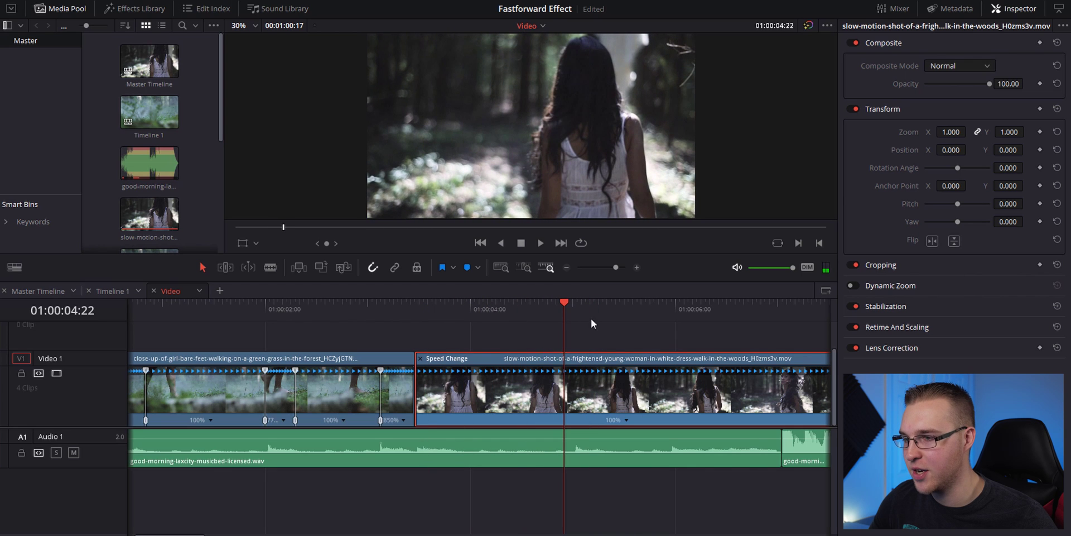
drag(565, 301, 591, 321)
click(626, 420)
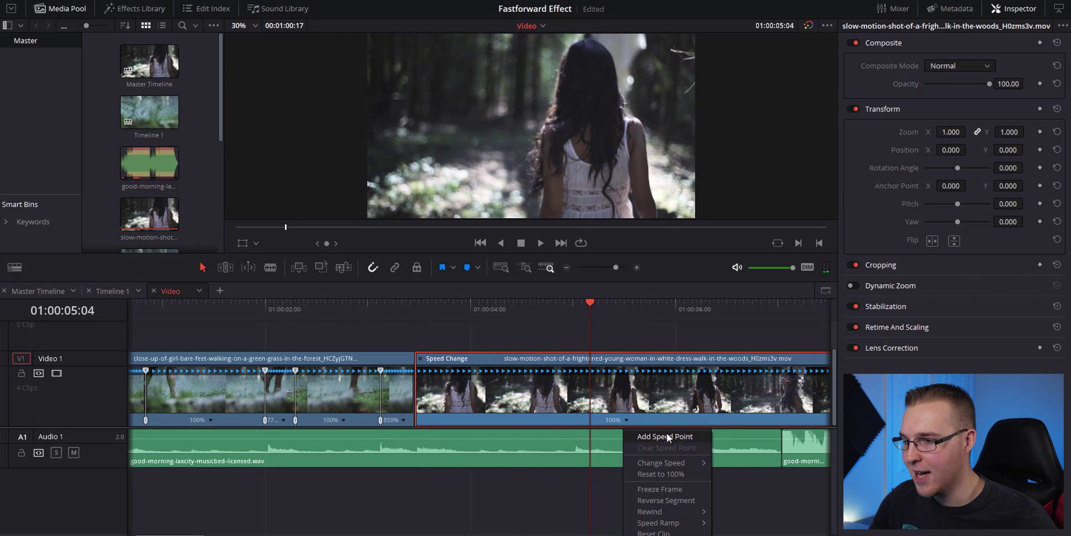
click(664, 444)
drag(417, 365, 268, 407)
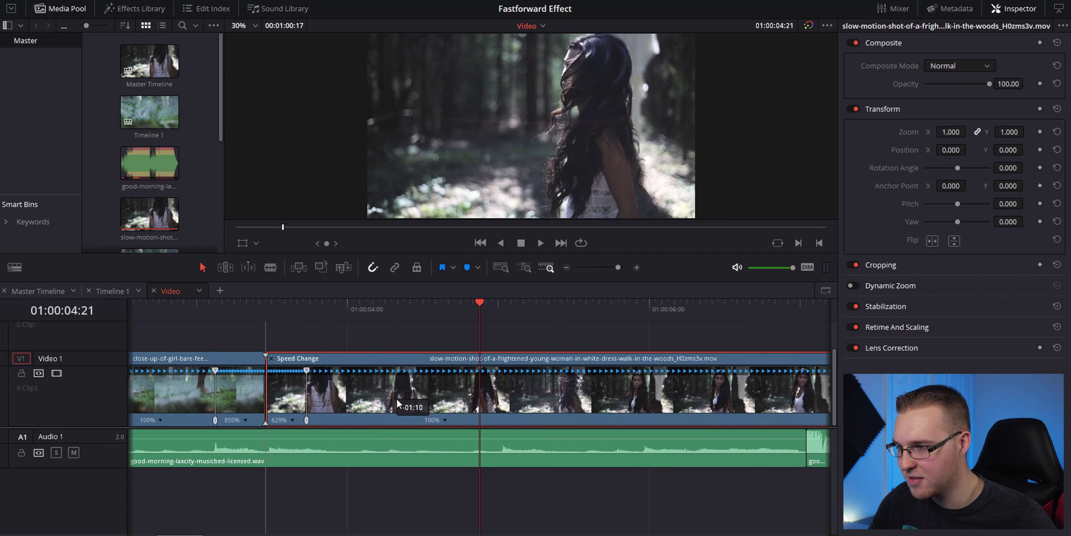
click(210, 307)
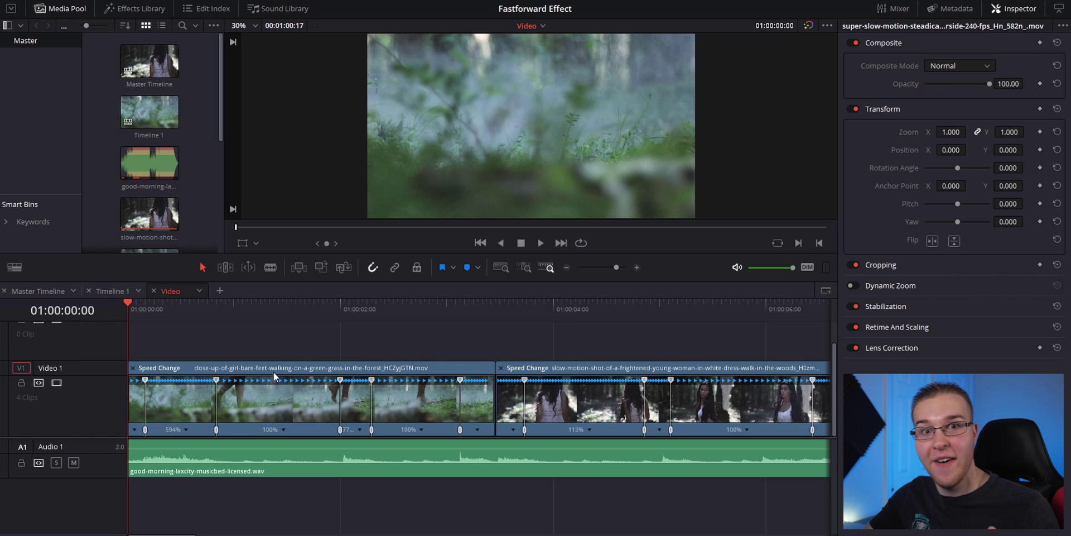
- Open the first forest clip's context menu
right_click(159, 413)
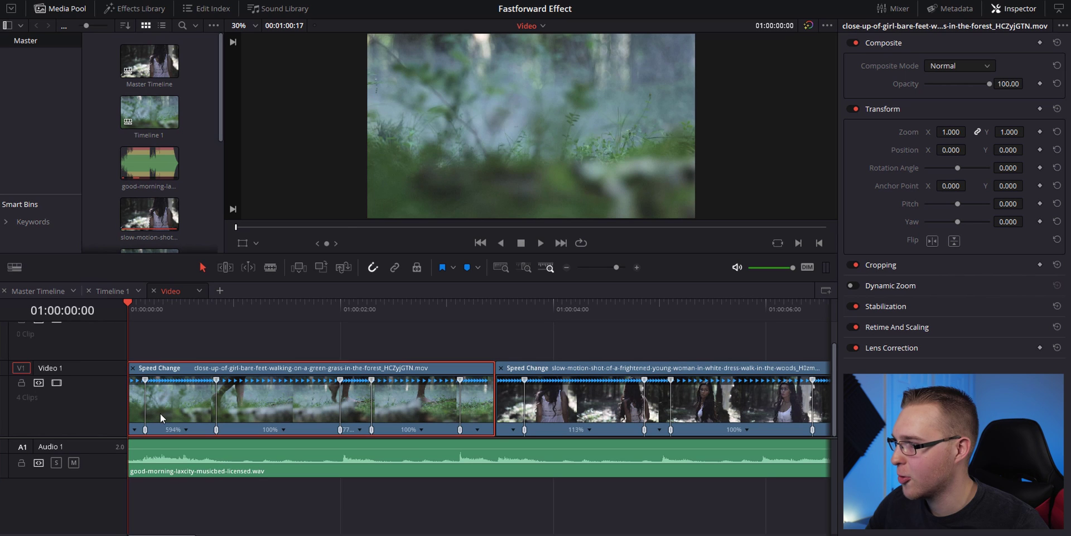
- Hide Retime Controls, open the Retime Curve, and display Retime Speed instead of Retime Frame
click(214, 273)
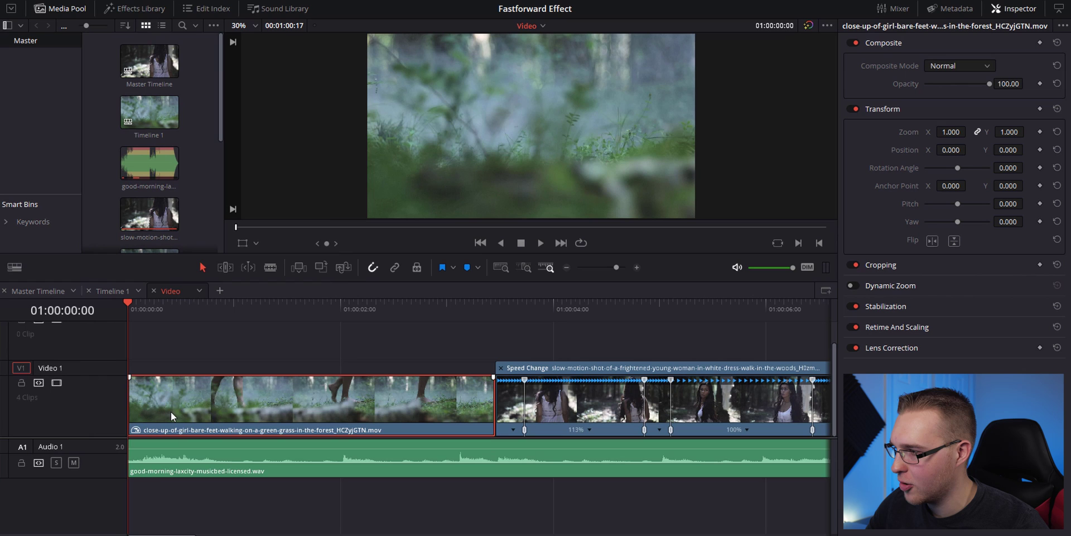
right_click(181, 414)
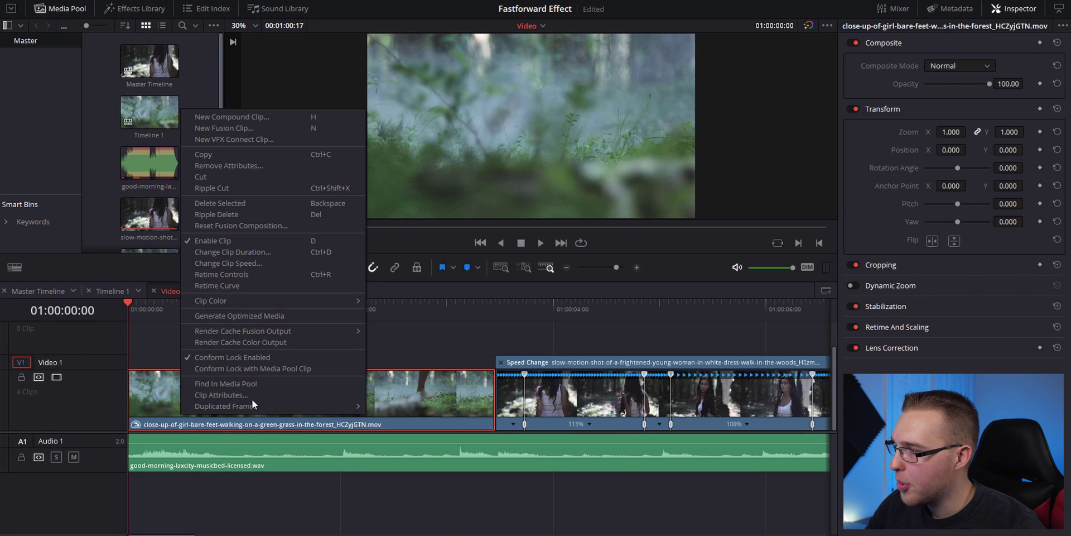
click(235, 286)
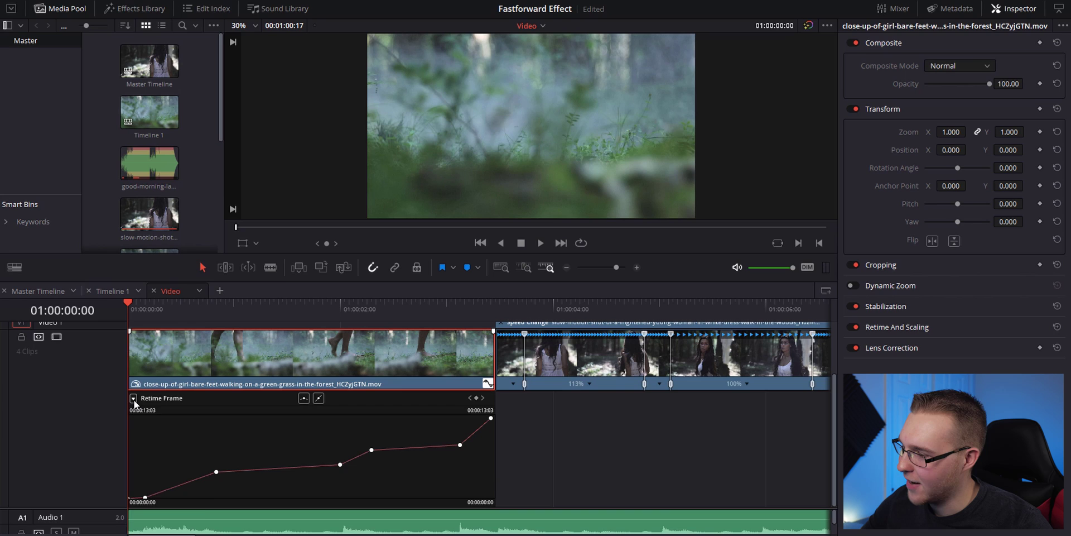
click(134, 381)
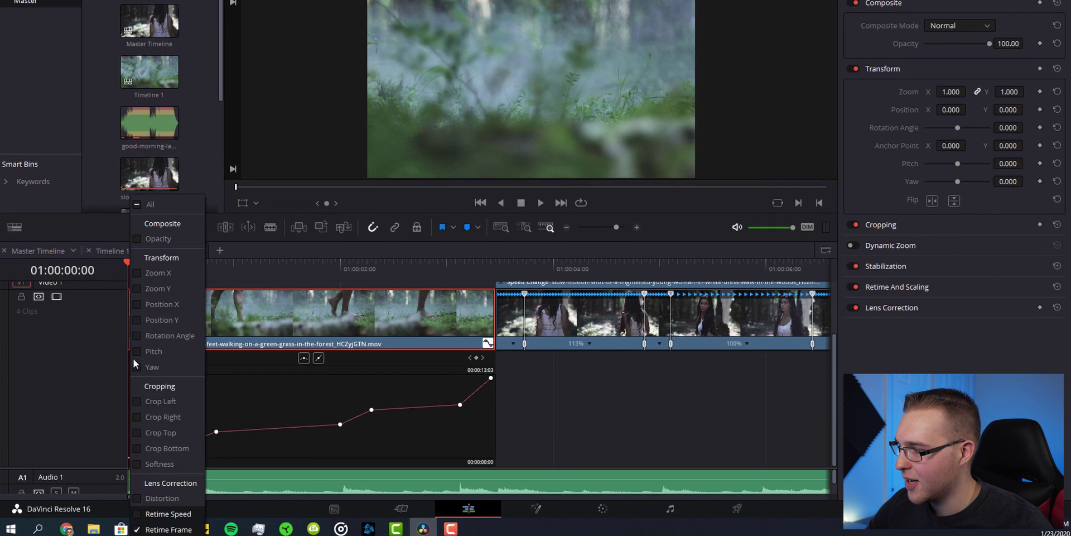
click(137, 529)
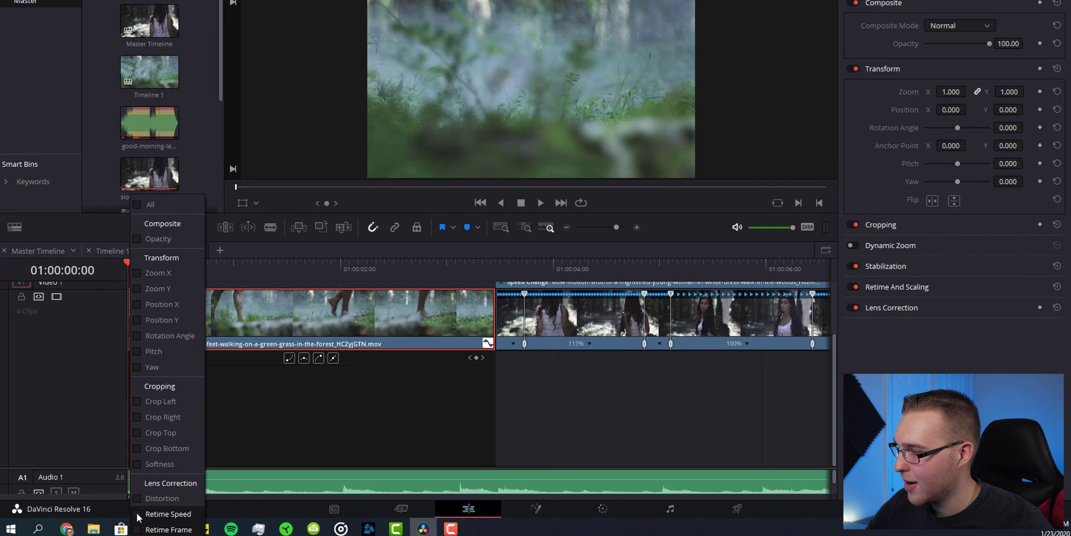
click(136, 514)
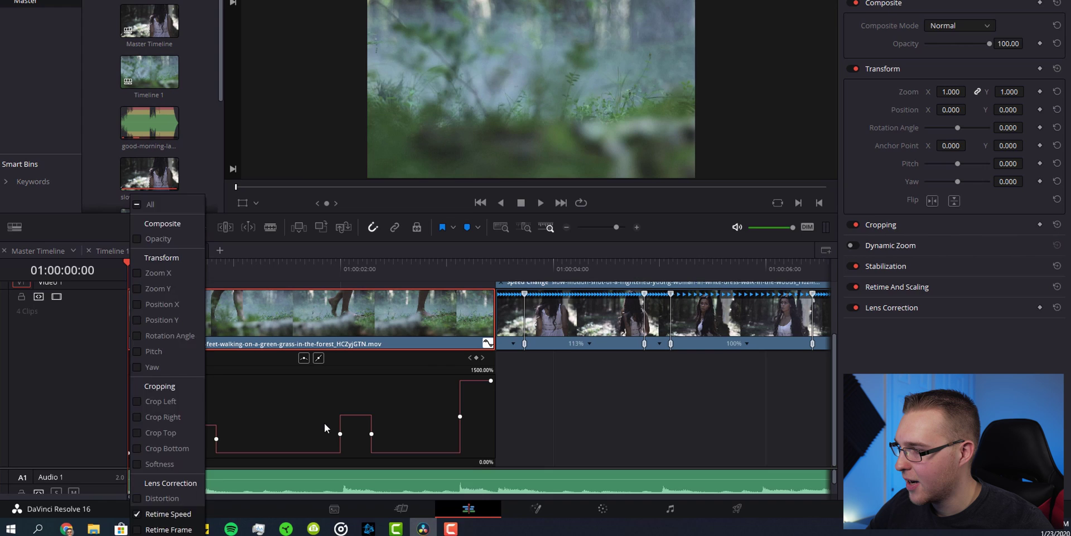
click(324, 427)
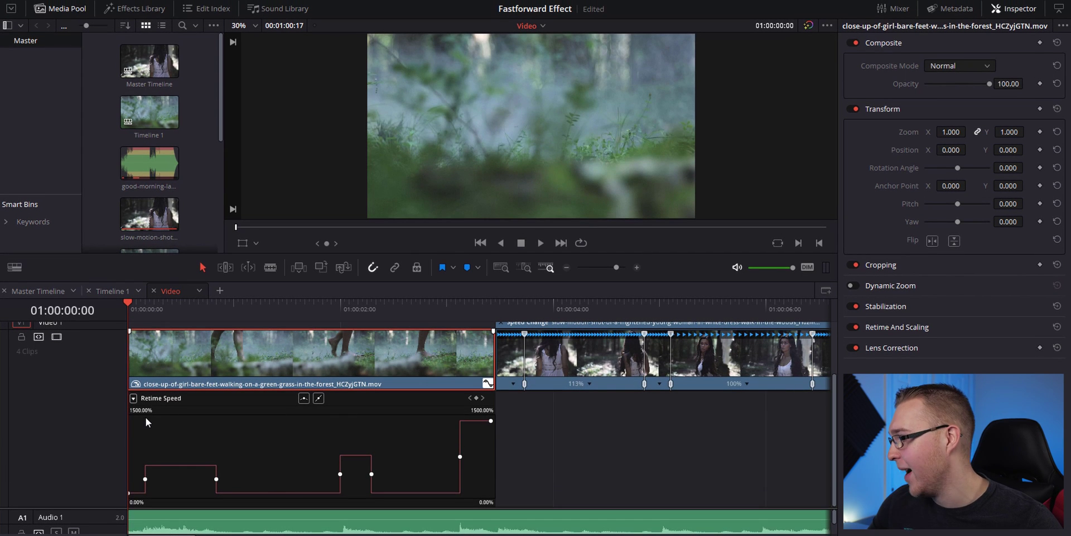
- Smooth the first speed-ramp keyframe and widen its bezier ease
click(144, 479)
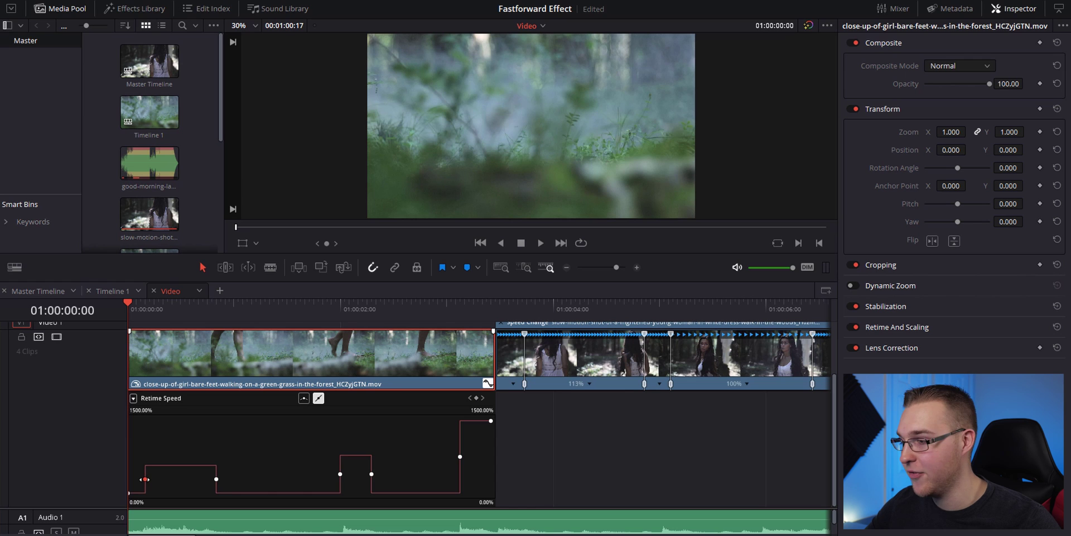
click(304, 397)
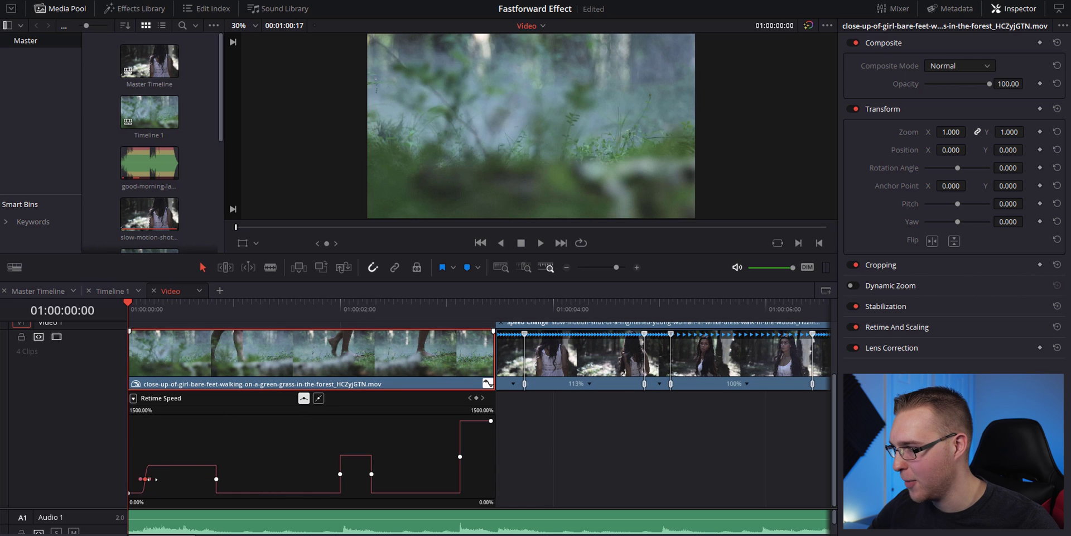
drag(149, 479, 154, 479)
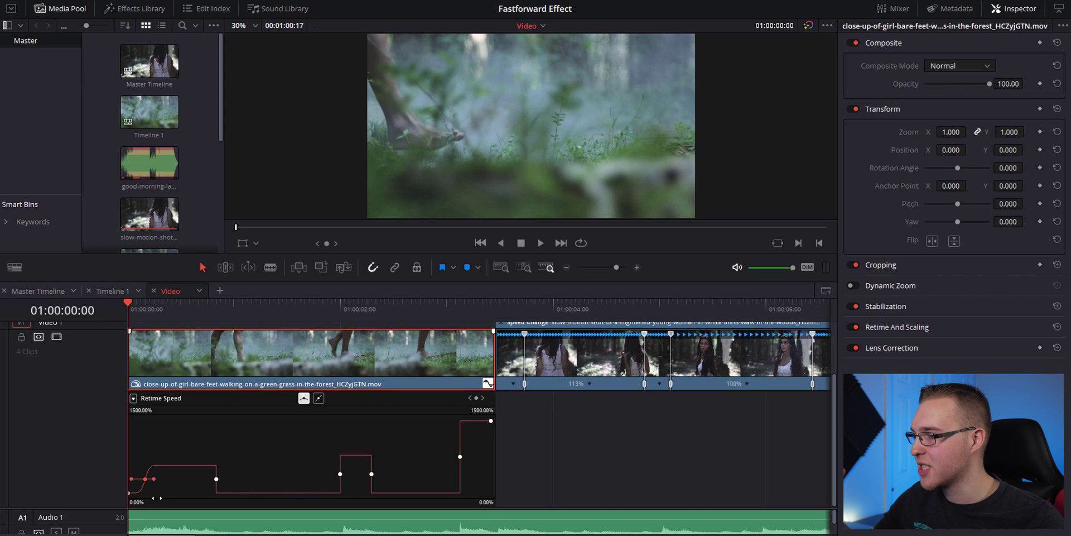
drag(154, 479, 158, 479)
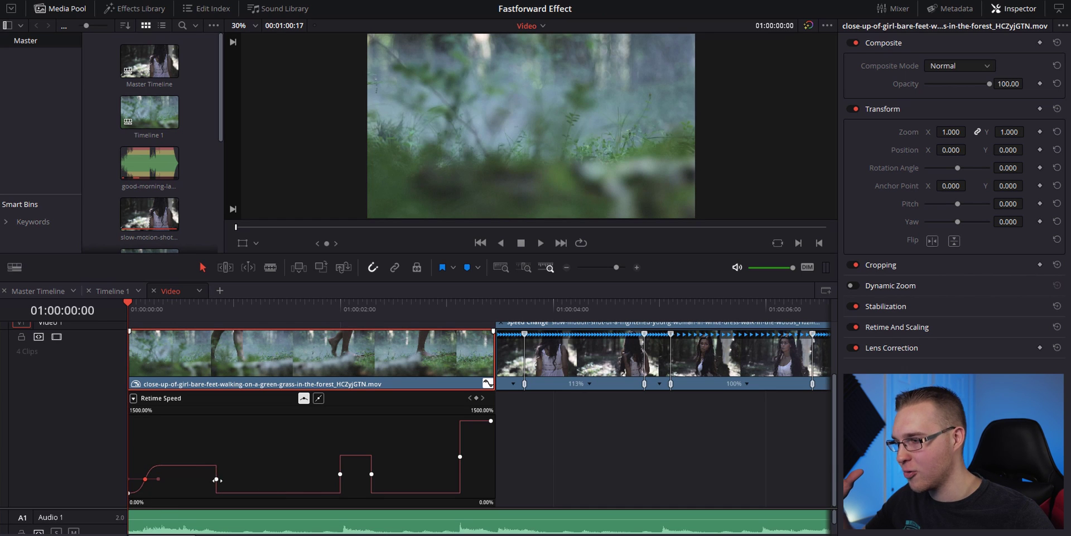
- Select the middle bump's keyframes and smooth their corners
click(304, 316)
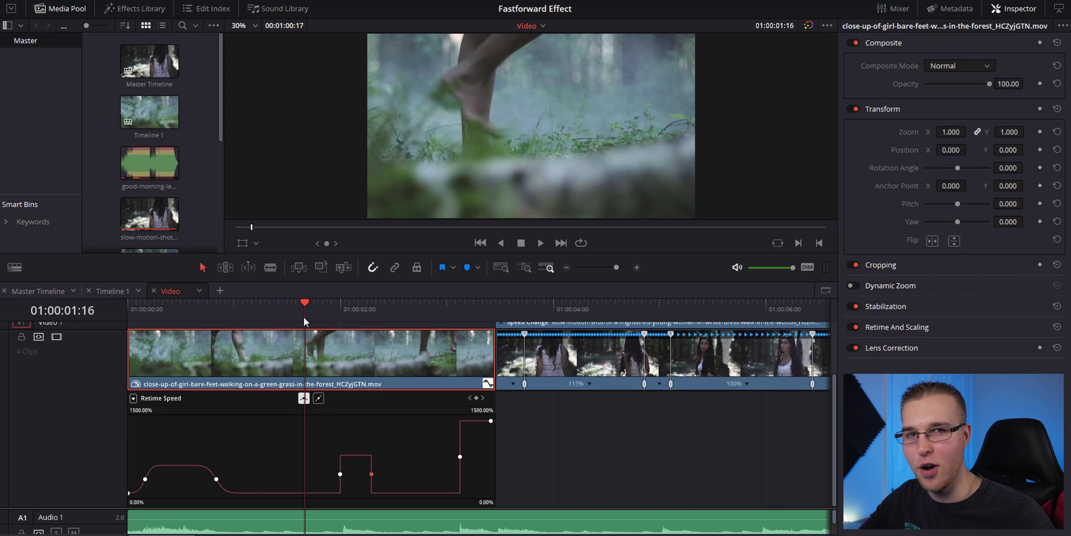
click(303, 398)
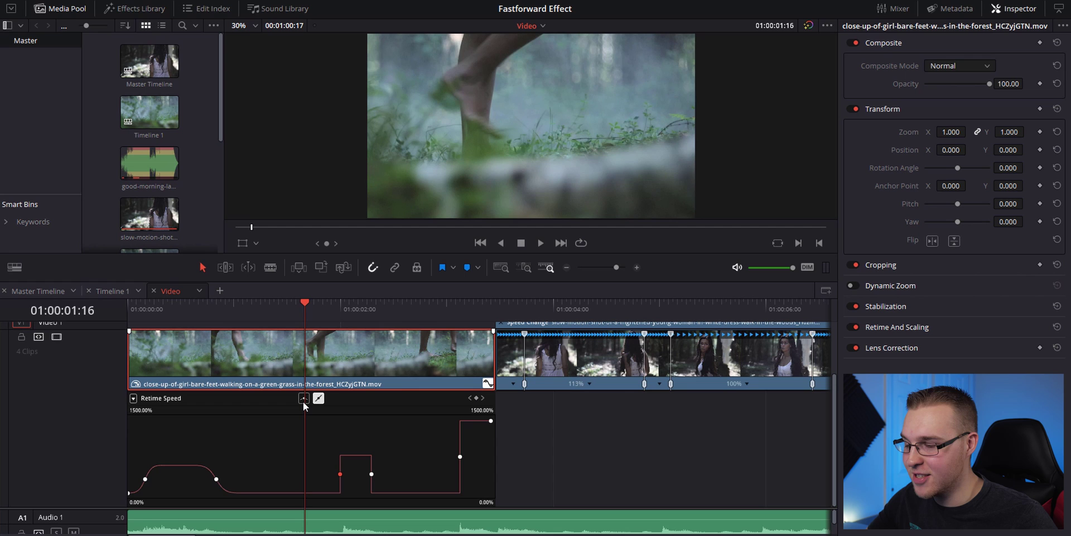
click(304, 398)
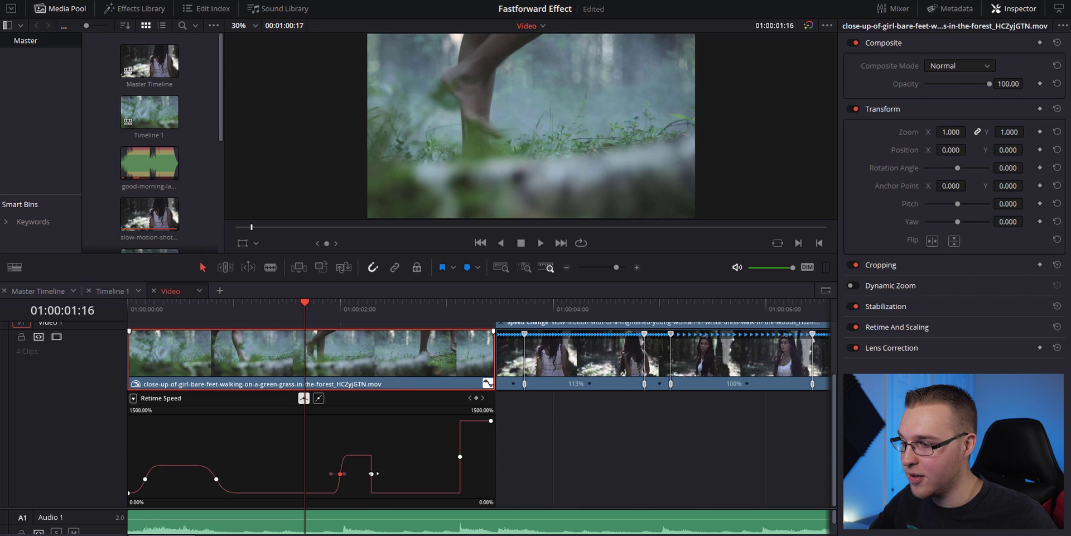
click(318, 398)
click(304, 397)
click(318, 398)
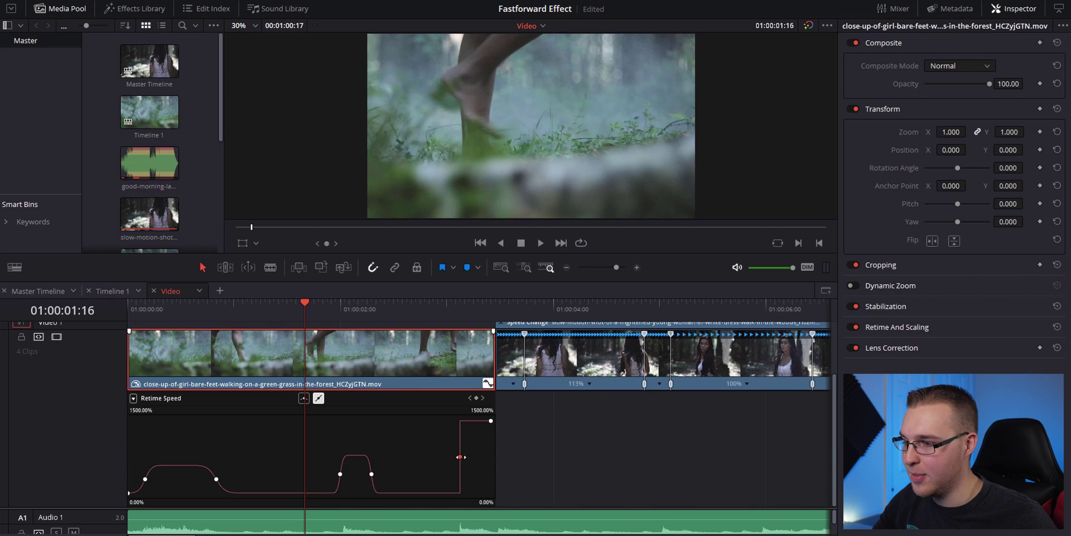